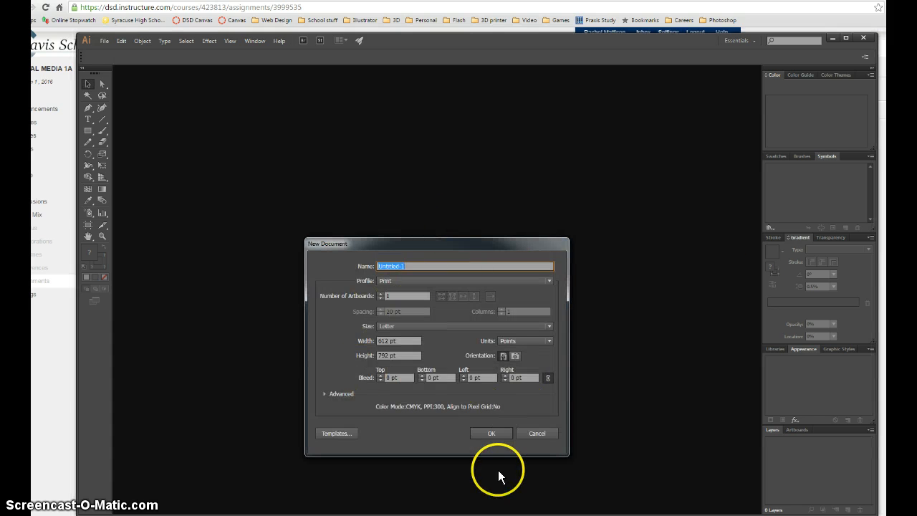
Create a Letter-size Print document and place the skeleton-key JPEG from Downloads, about 168 pt wide, centred near the page's upper edge.
left_click(493, 432)
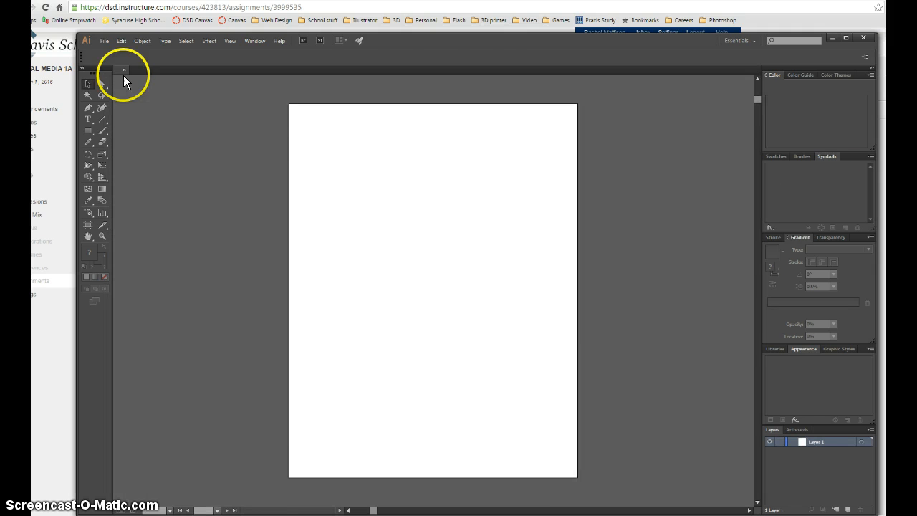
left_click(105, 41)
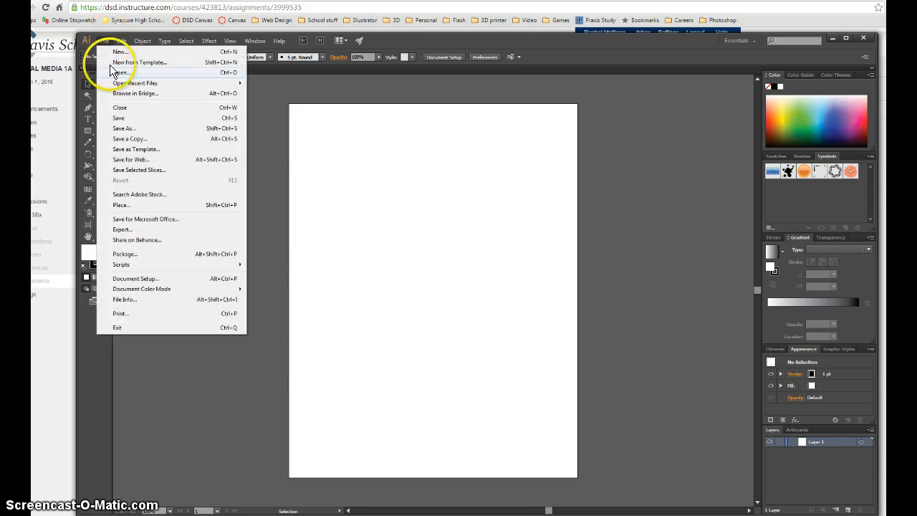
left_click(125, 206)
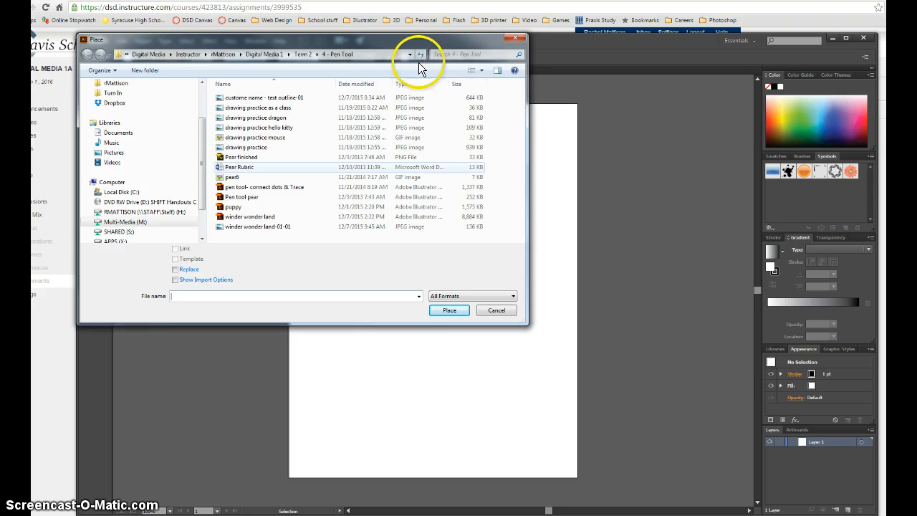
left_click_drag(200, 153, 202, 95)
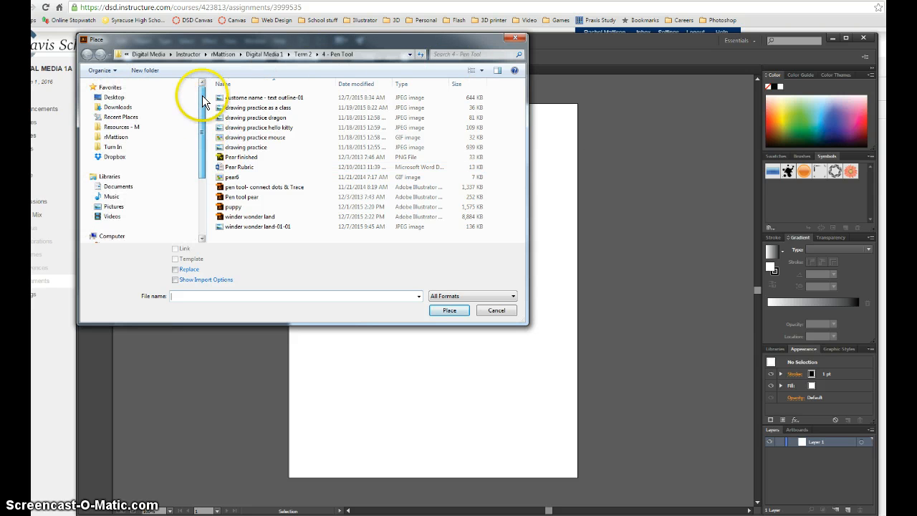
left_click(115, 107)
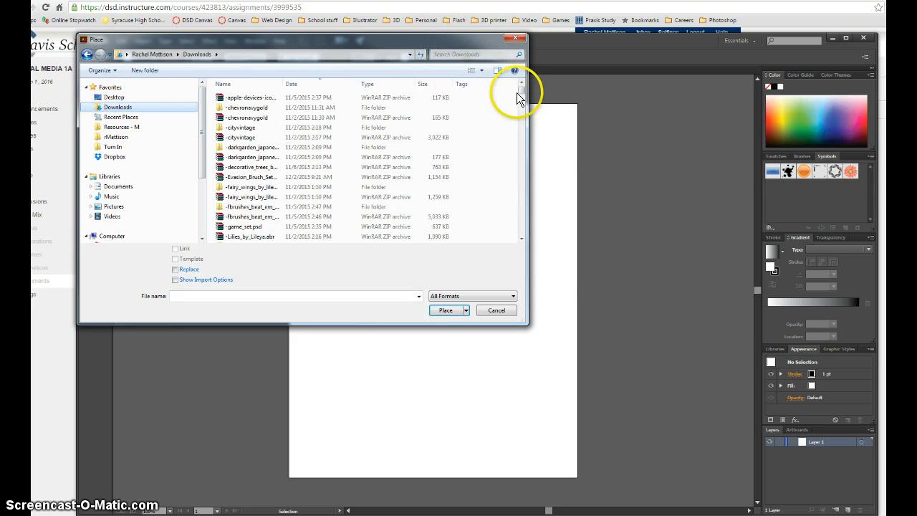
left_click_drag(521, 102, 523, 118)
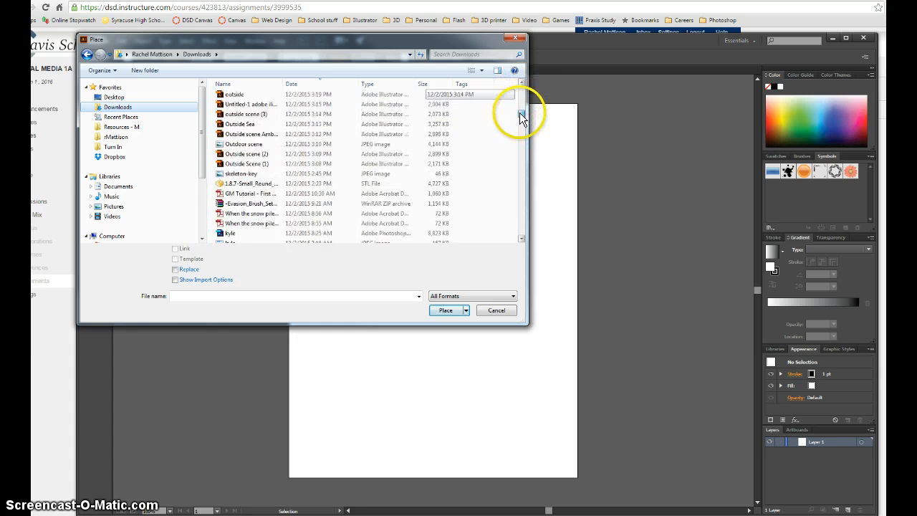
left_click(241, 173)
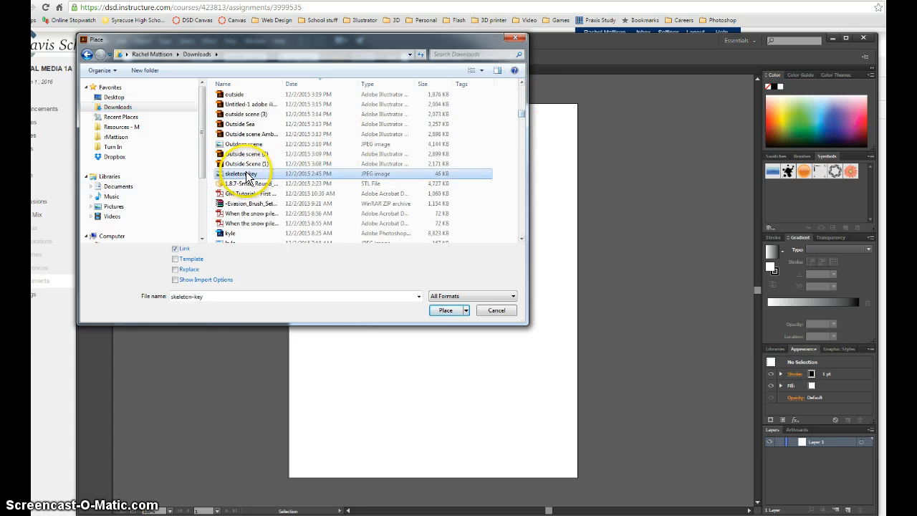
left_click(446, 313)
left_click_drag(404, 195, 483, 249)
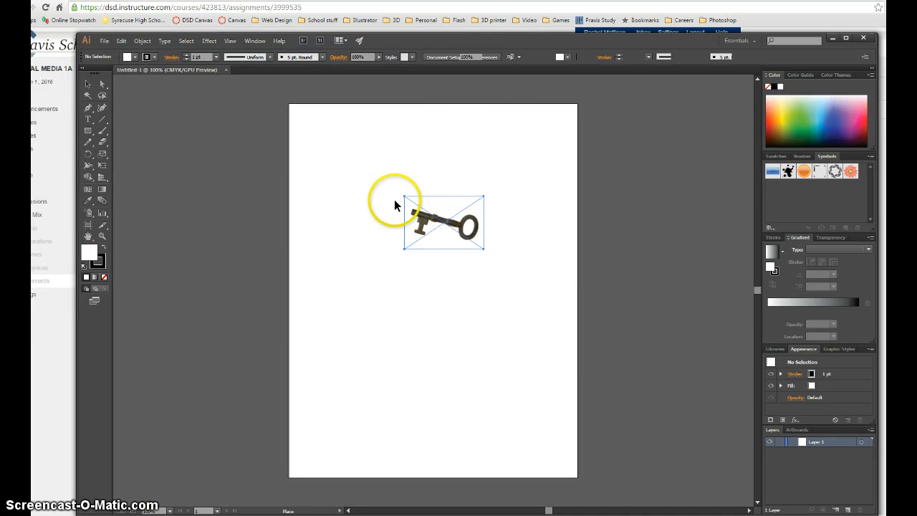
left_click_drag(438, 224, 435, 187)
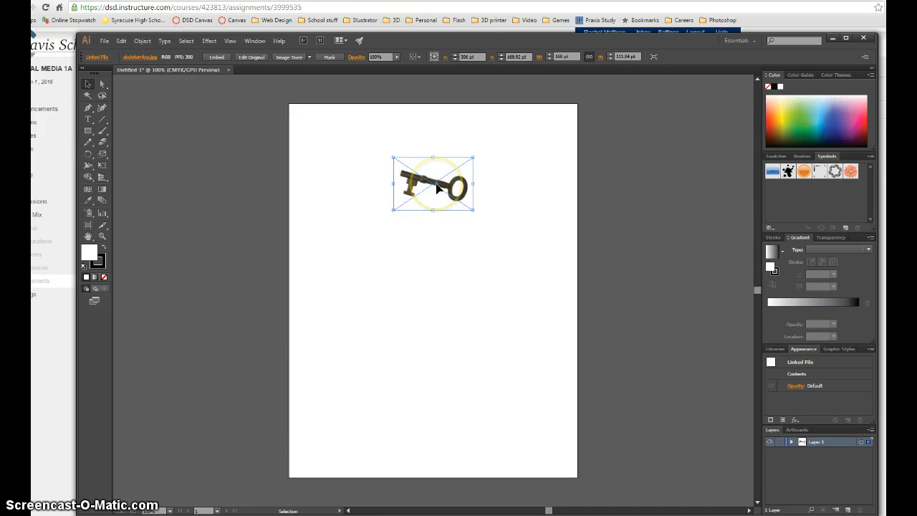
Inspect the key photo's pixelated edge up close and trace the image with the High Fidelity Photo preset.
scroll(437, 188, "up", 1)
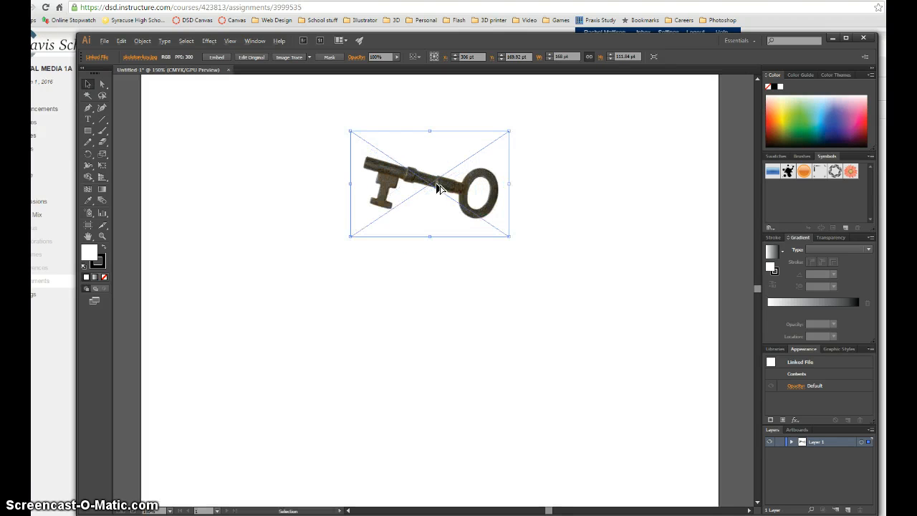
scroll(439, 189, "up", 4)
scroll(439, 188, "up", 2)
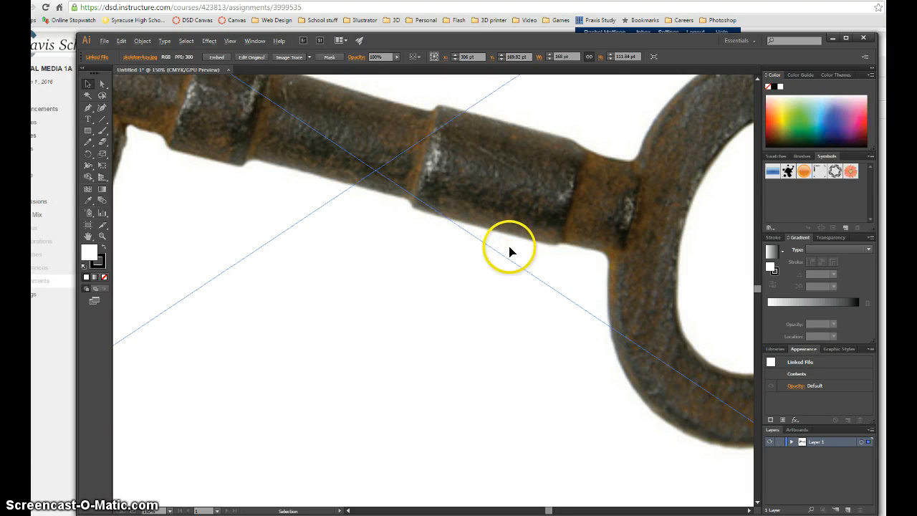
scroll(555, 235, "up", 3)
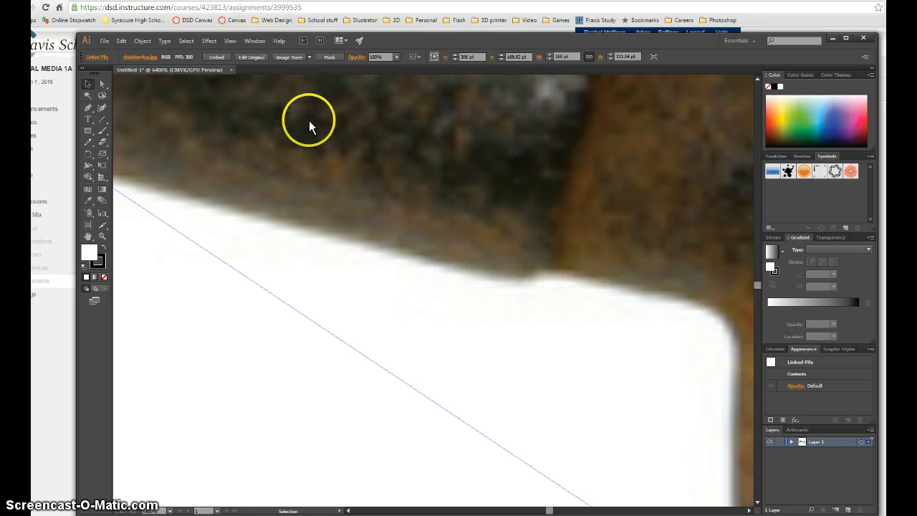
left_click(310, 57)
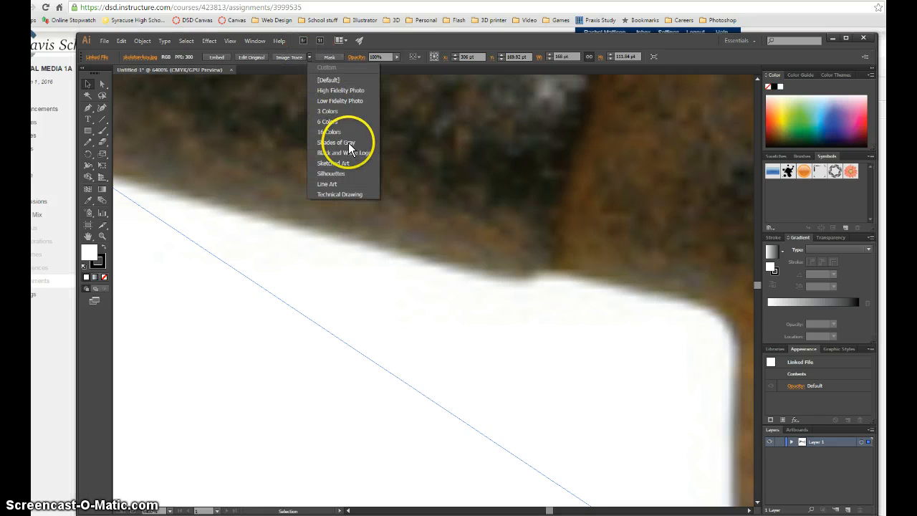
left_click(353, 91)
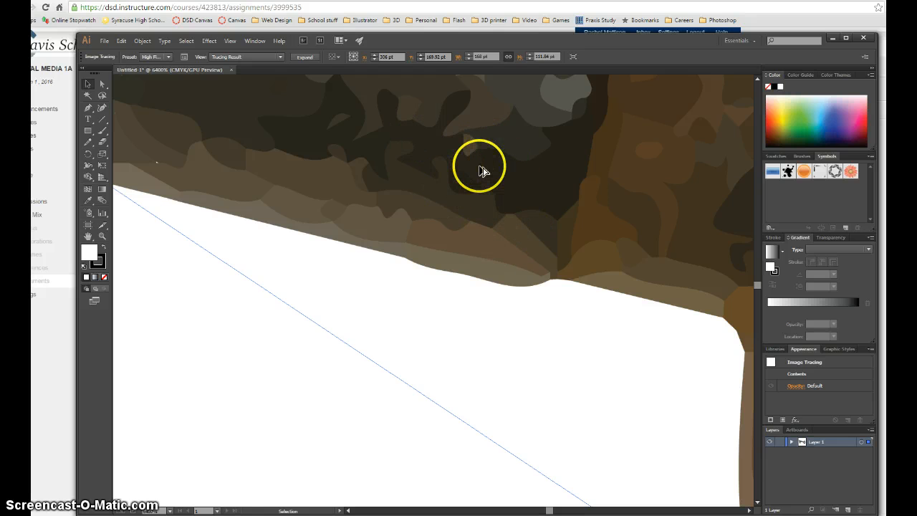
Bring the whole traced key into view and display its Image Trace settings.
scroll(479, 164, "down", 4)
scroll(481, 168, "down", 3)
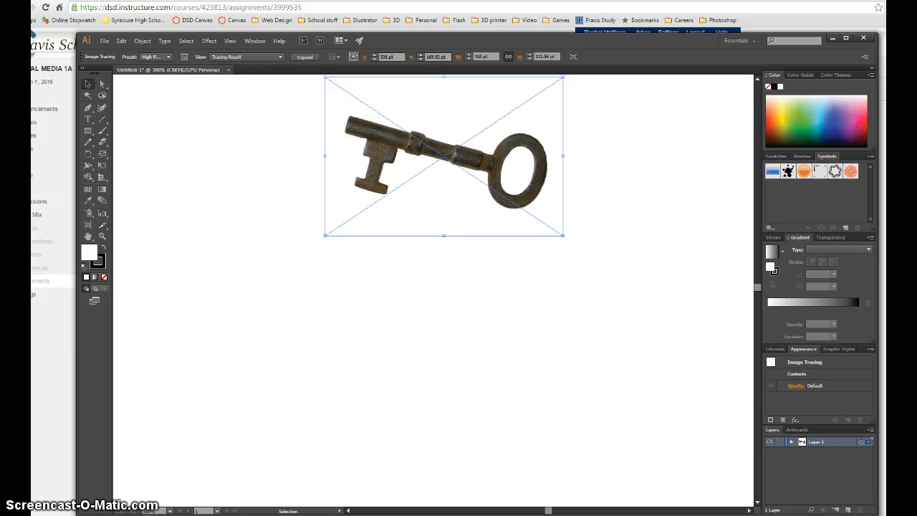
left_click(256, 41)
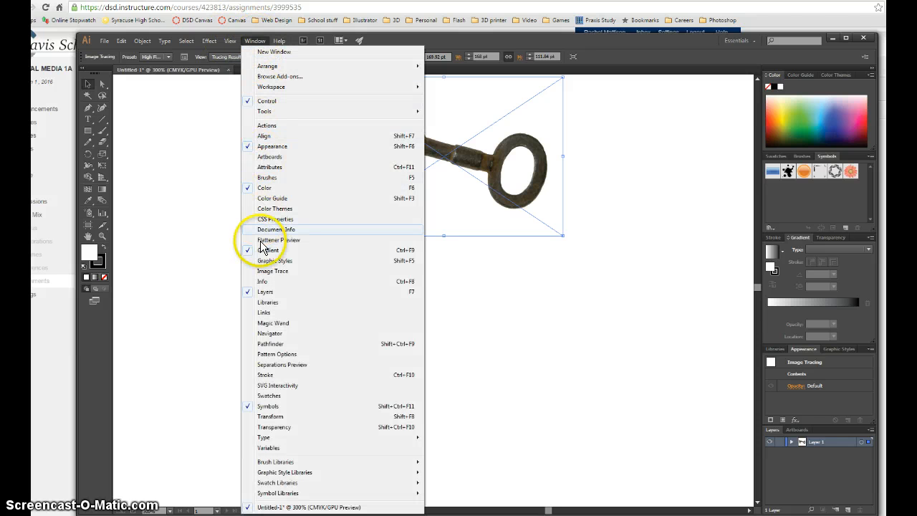
left_click(279, 273)
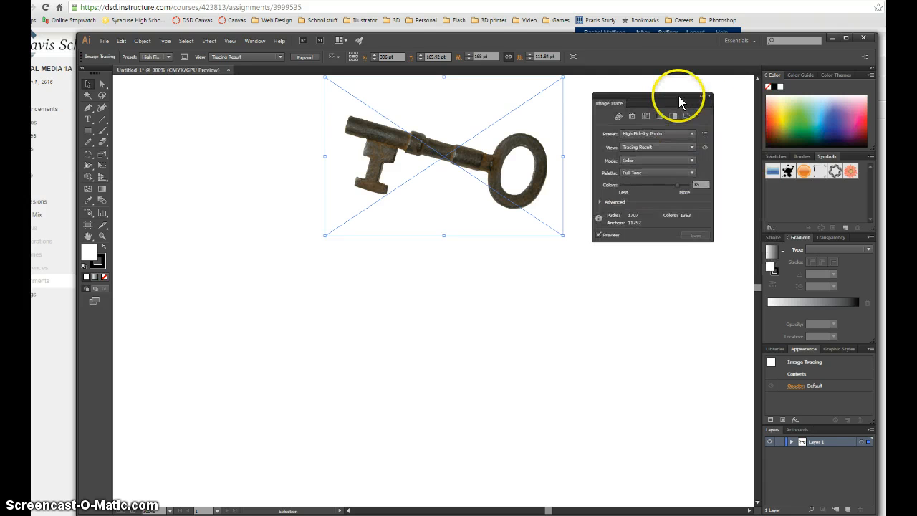
Try the Shades of Gray and Line Art tracing presets on the key.
left_click(691, 133)
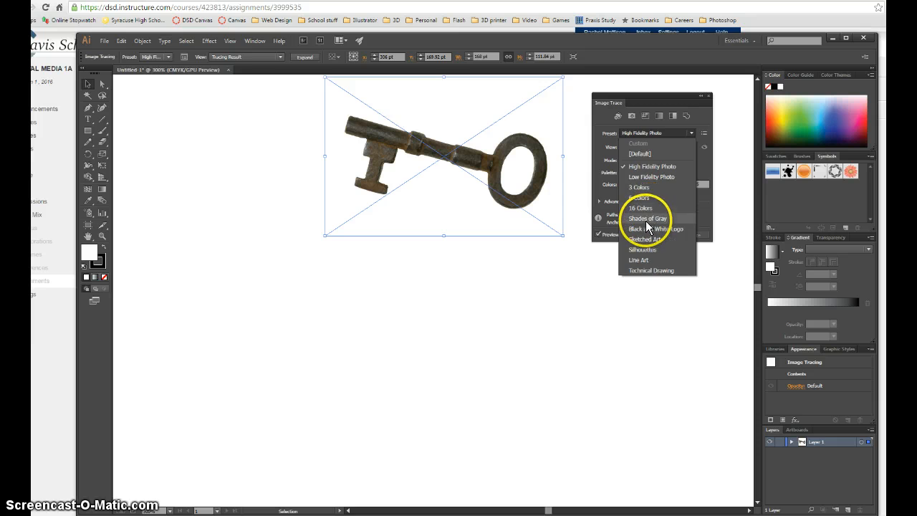
left_click(647, 217)
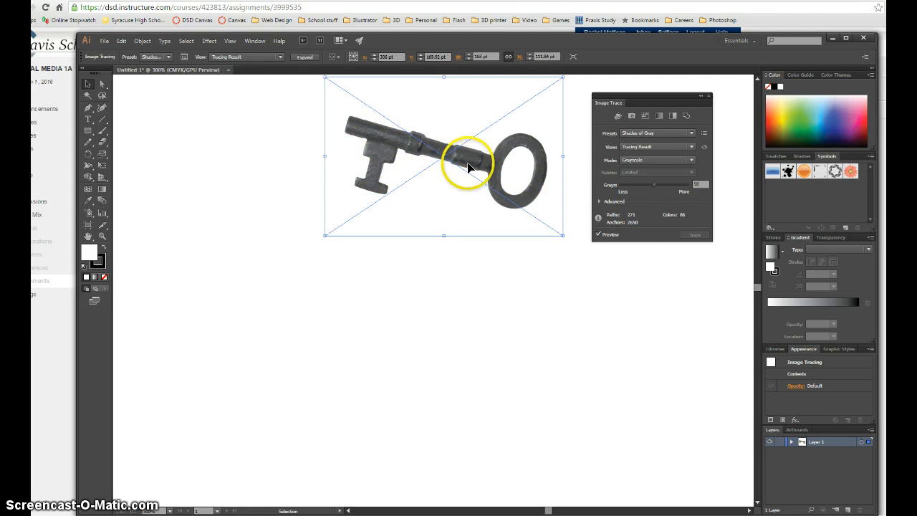
left_click(692, 134)
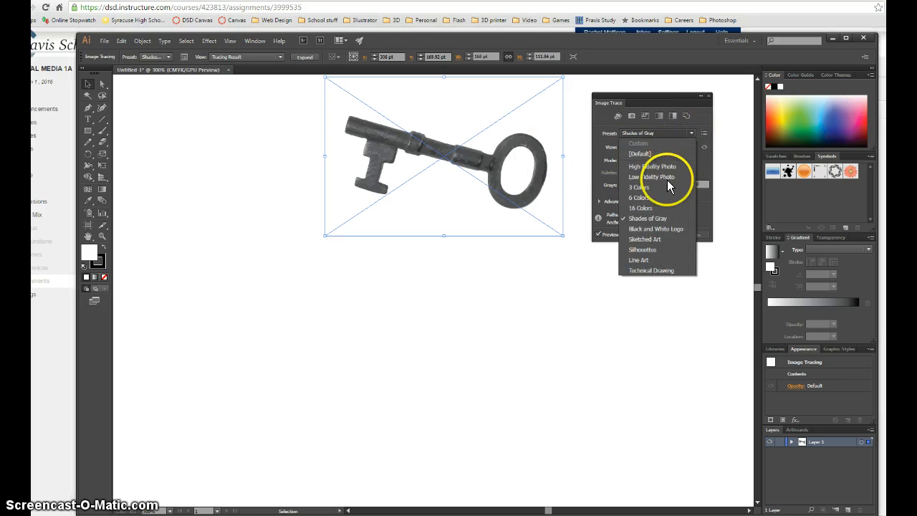
left_click(646, 267)
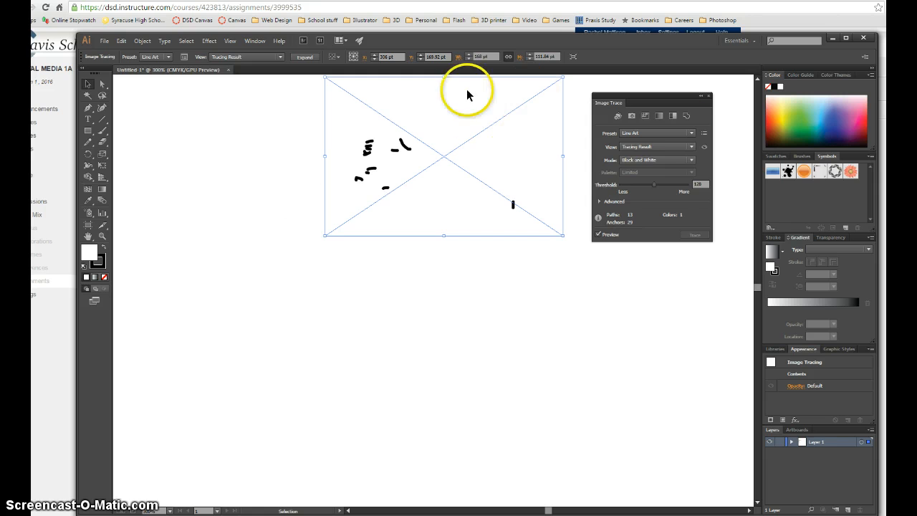
Apply the 3 Colors preset to the key's tracing and expand the result into editable paths.
left_click(692, 135)
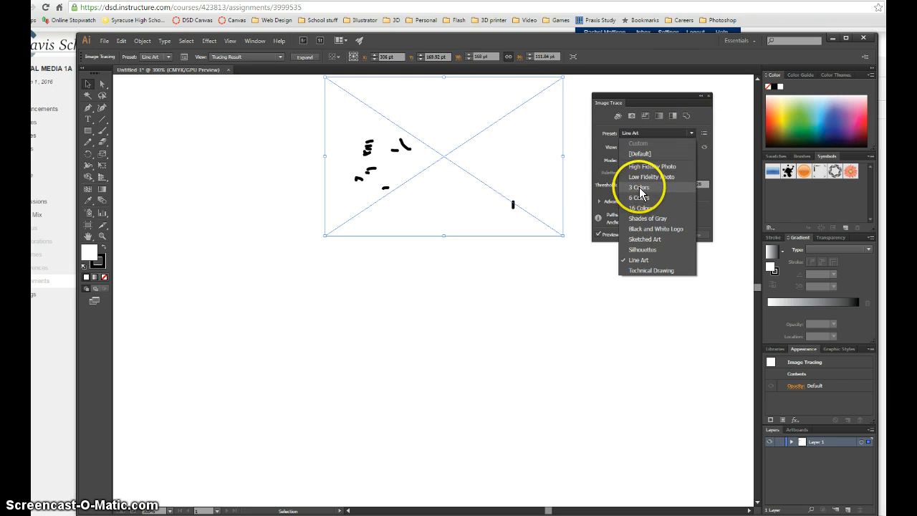
left_click(640, 188)
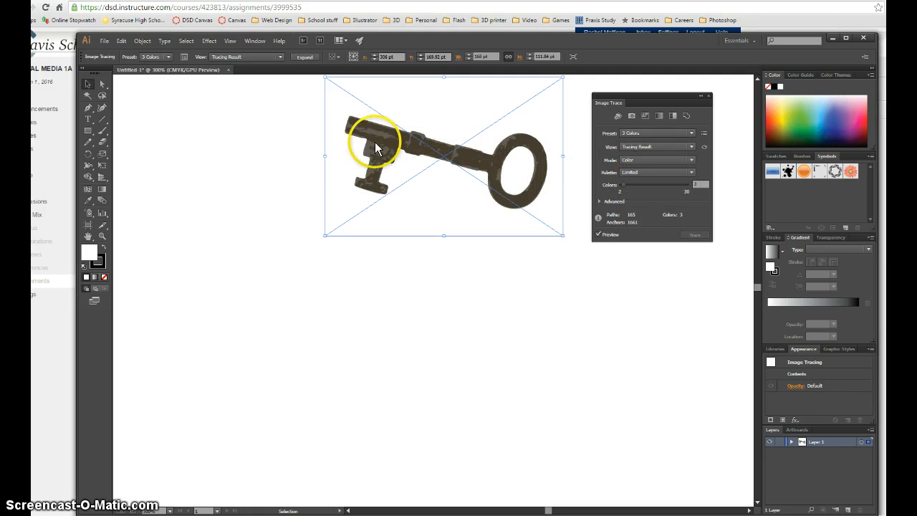
left_click(708, 94)
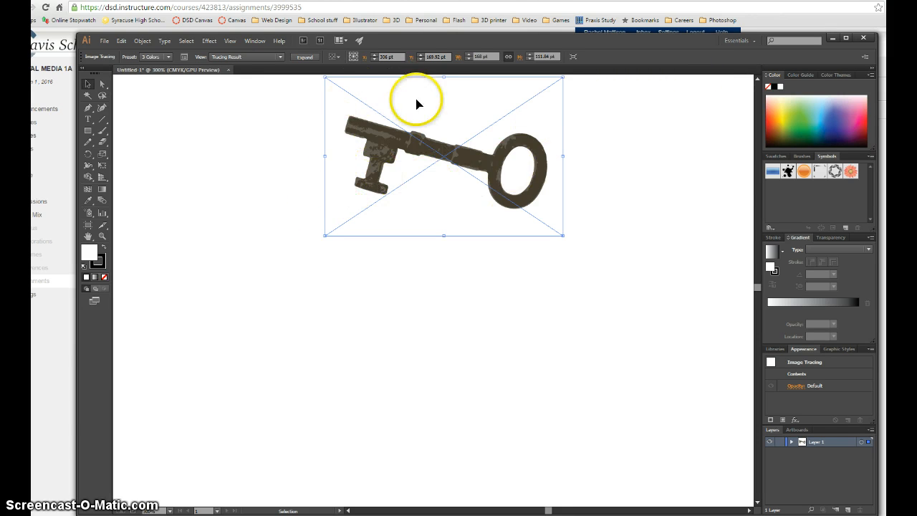
left_click(309, 55)
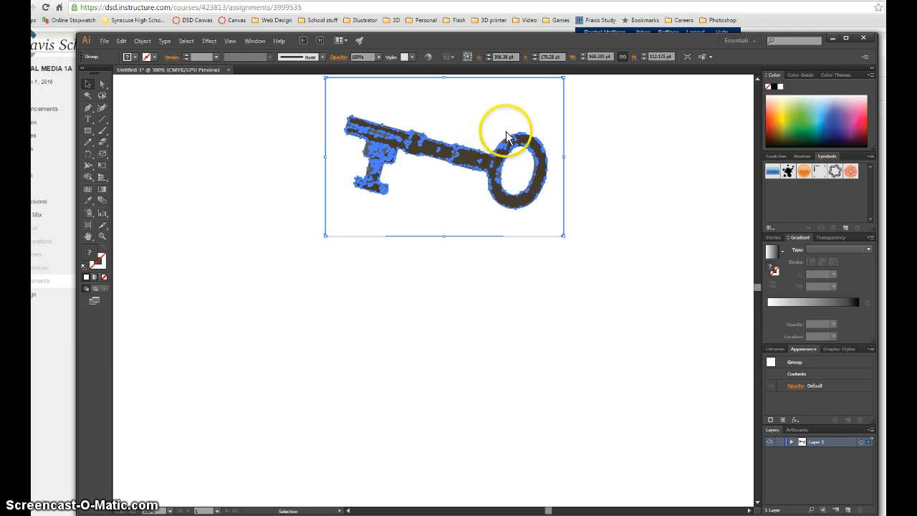
With Direct Selection, pull anchor points of the lighter outline on the lower edge of the key's bit down into a pointed tip.
scroll(506, 132, "up", 2)
left_click_drag(341, 242, 434, 250)
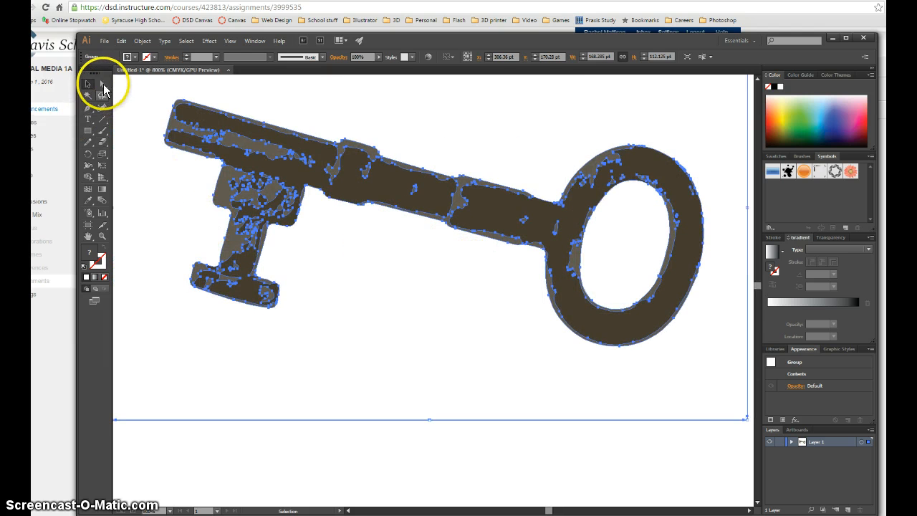
left_click(103, 86)
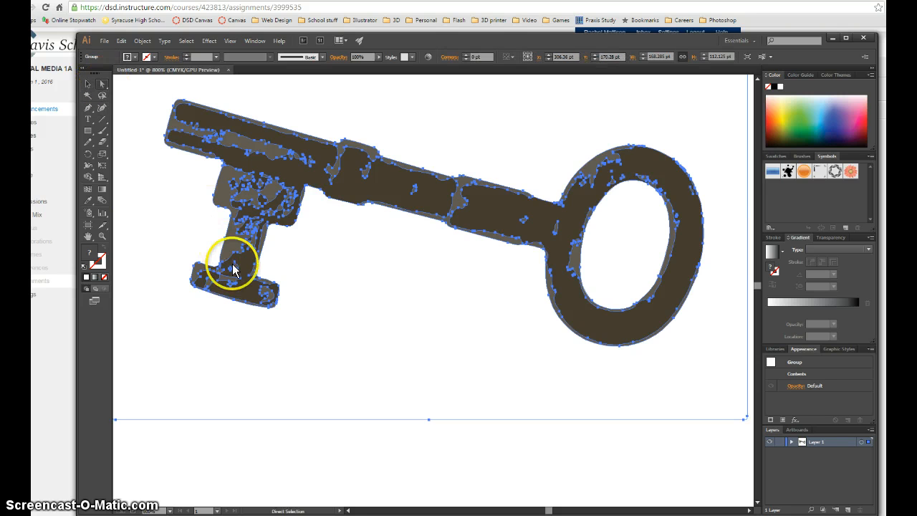
left_click(233, 305)
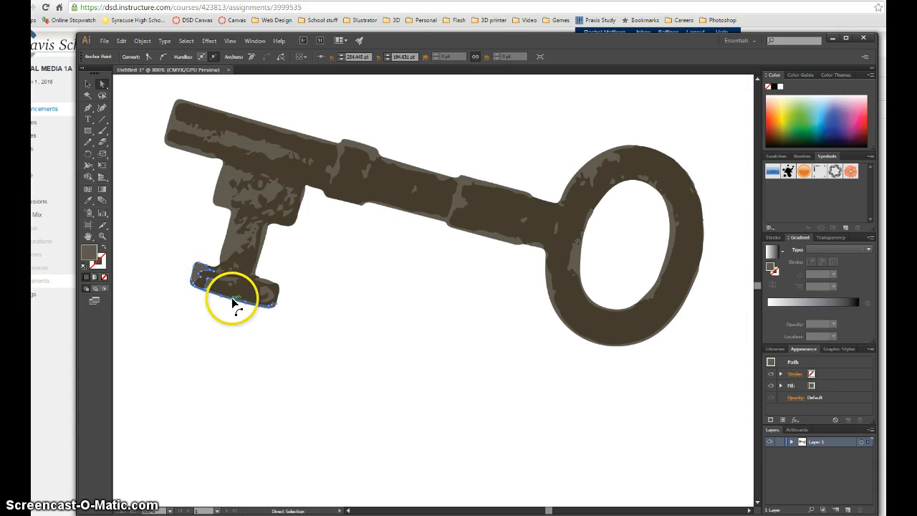
left_click_drag(234, 303, 222, 343)
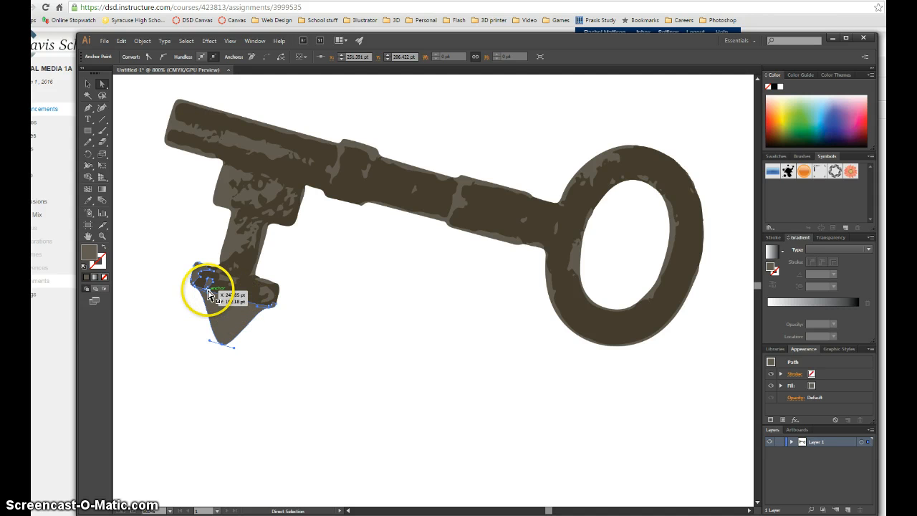
left_click_drag(209, 294, 234, 326)
Pull the dark shape's anchor points on the bit's lower edge down to fill the gap in the pointed tip, then deselect everything.
left_click(248, 298)
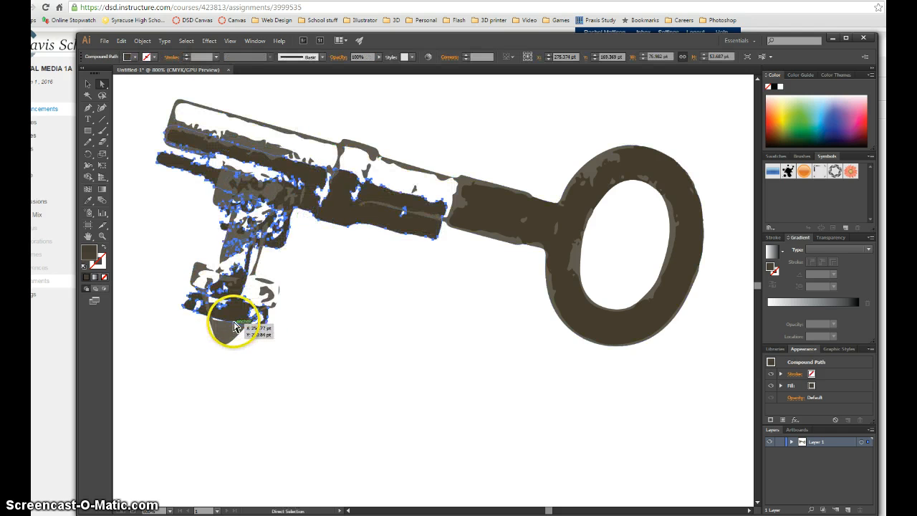
key("ctrl+z")
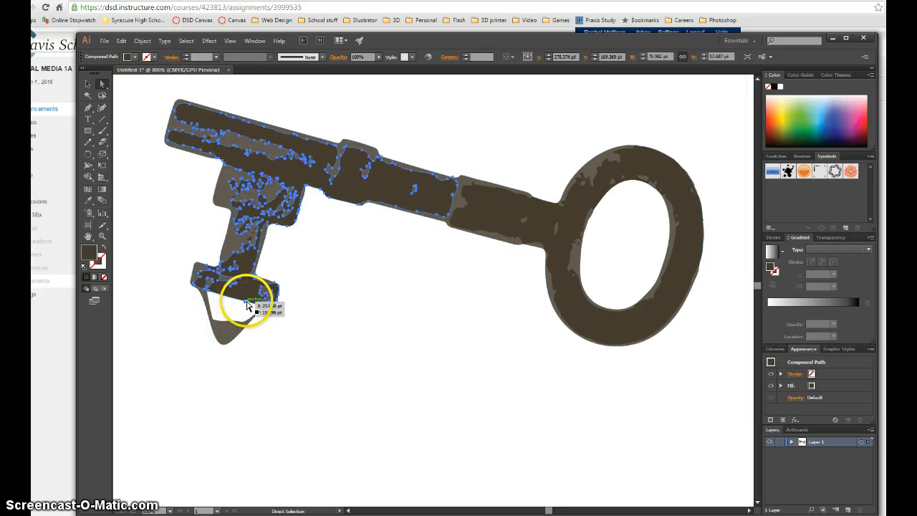
left_click(247, 301)
left_click_drag(247, 305, 231, 331)
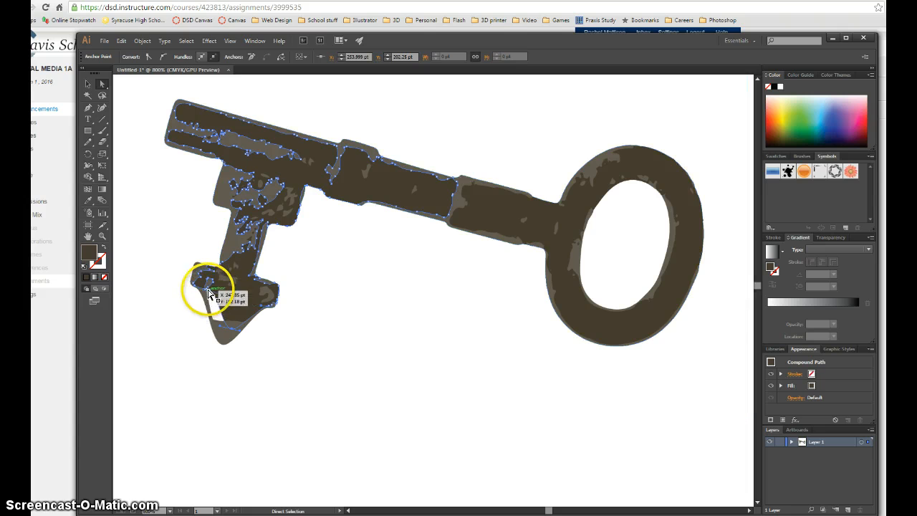
left_click_drag(208, 292, 223, 341)
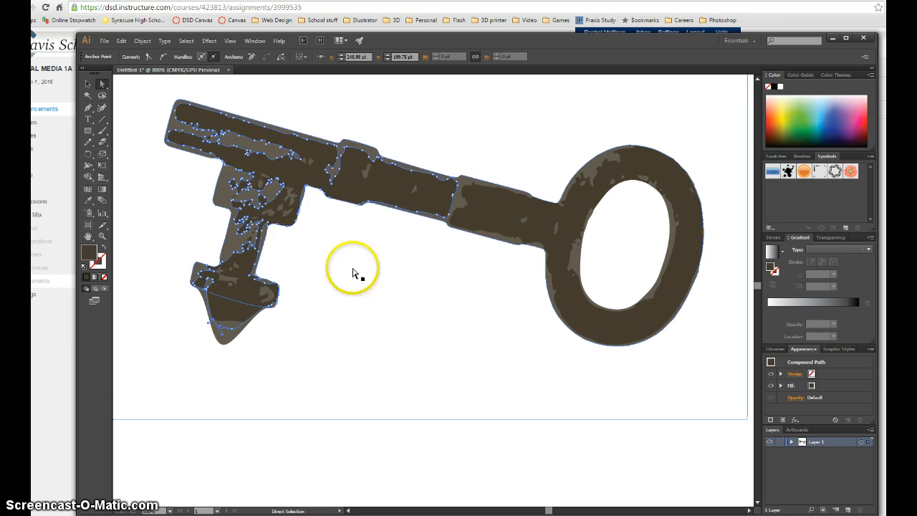
left_click(616, 319)
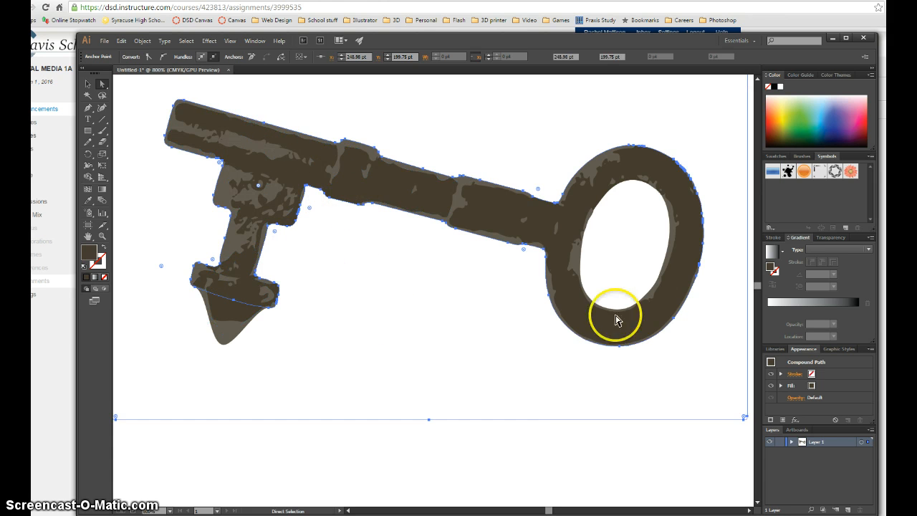
left_click(532, 462)
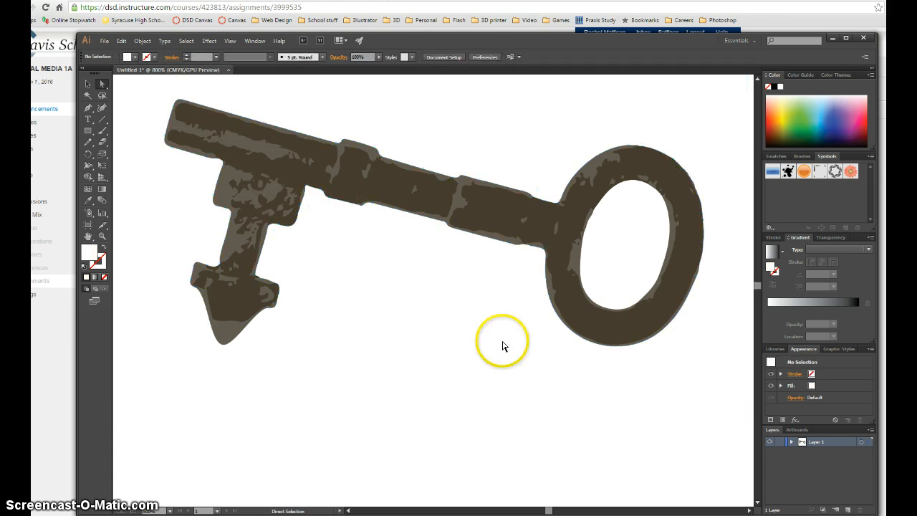
Fill the dark shapes of the key's ring, shaft and bit with the dark gray swatch and deselect them.
left_click(519, 215)
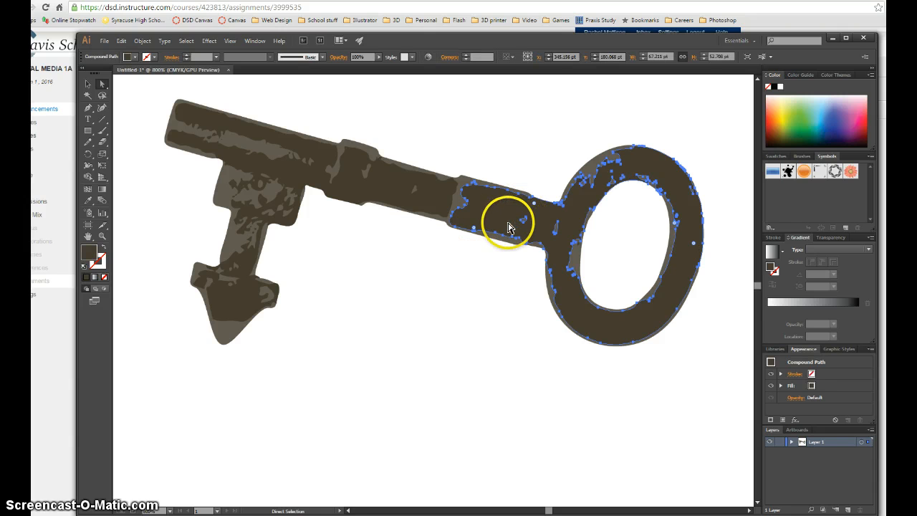
left_click(394, 191, "shift")
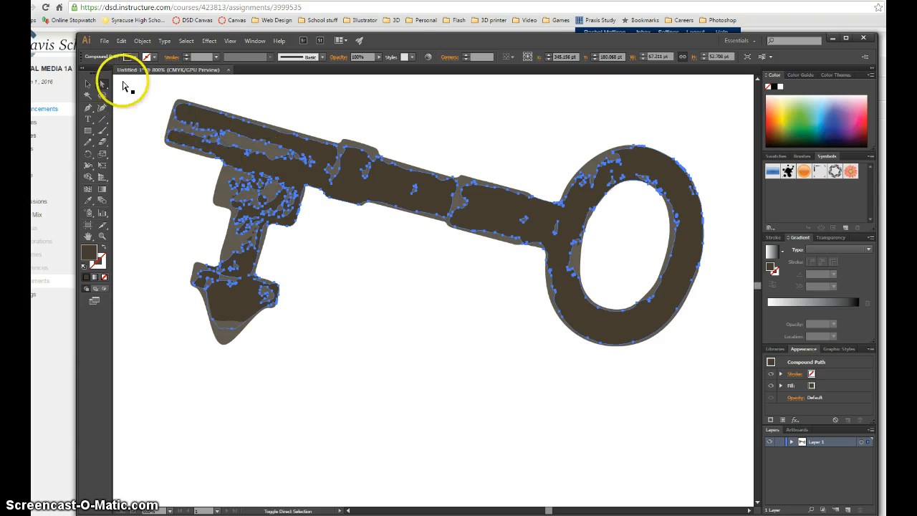
left_click(135, 59)
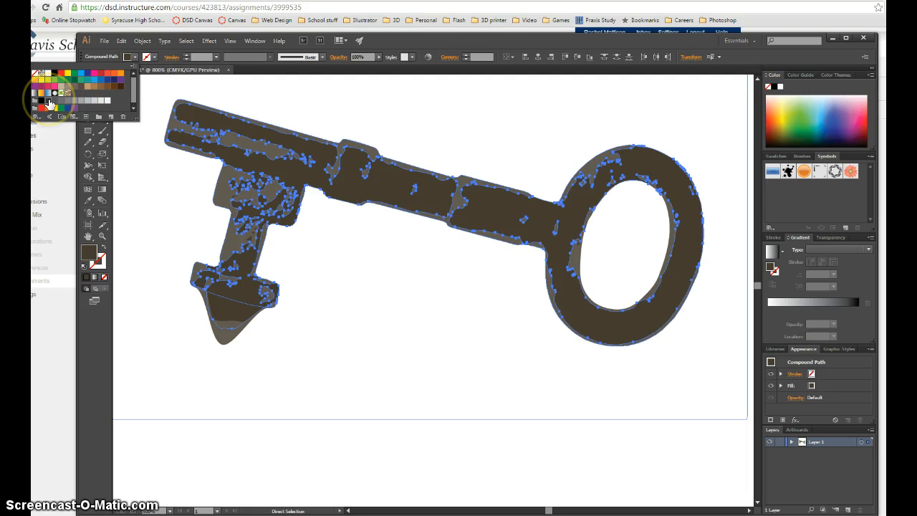
left_click(463, 278)
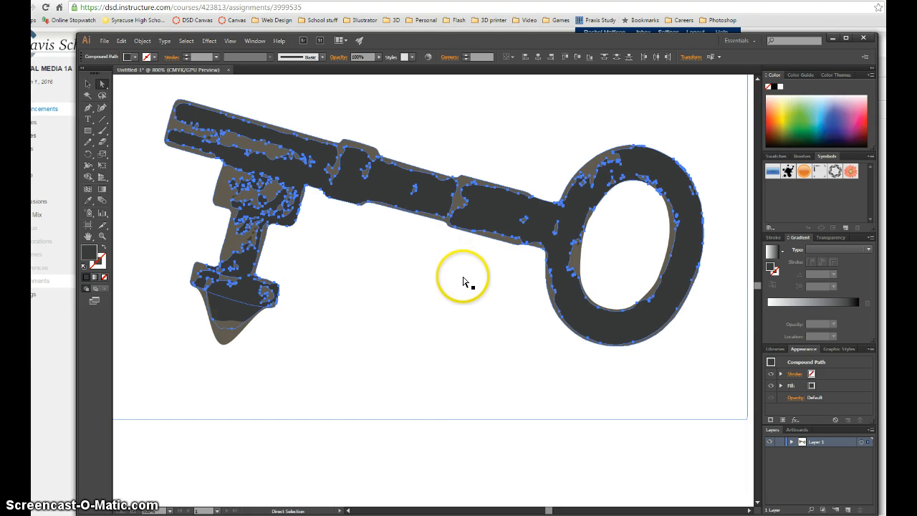
left_click(465, 433)
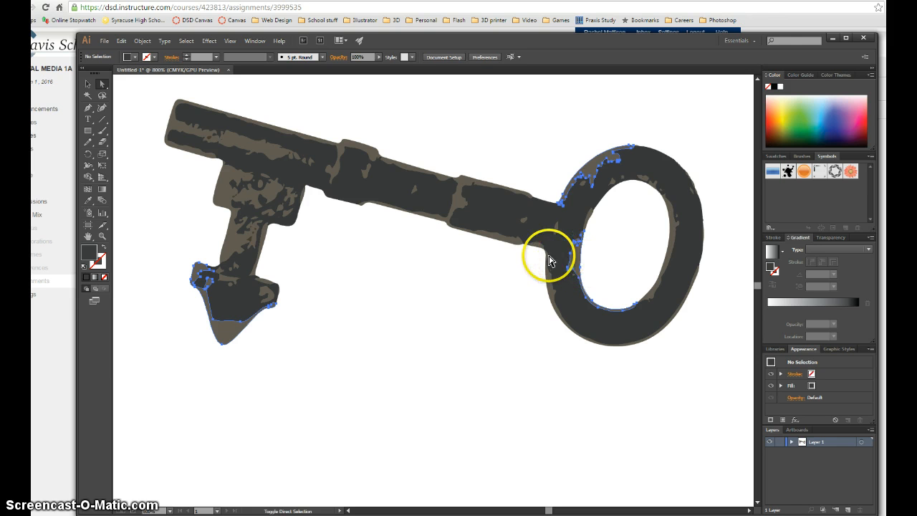
Fill the lighter patches on the key's bit, ring and middle shaft with a rusty brown swatch, then deselect.
left_click(135, 56)
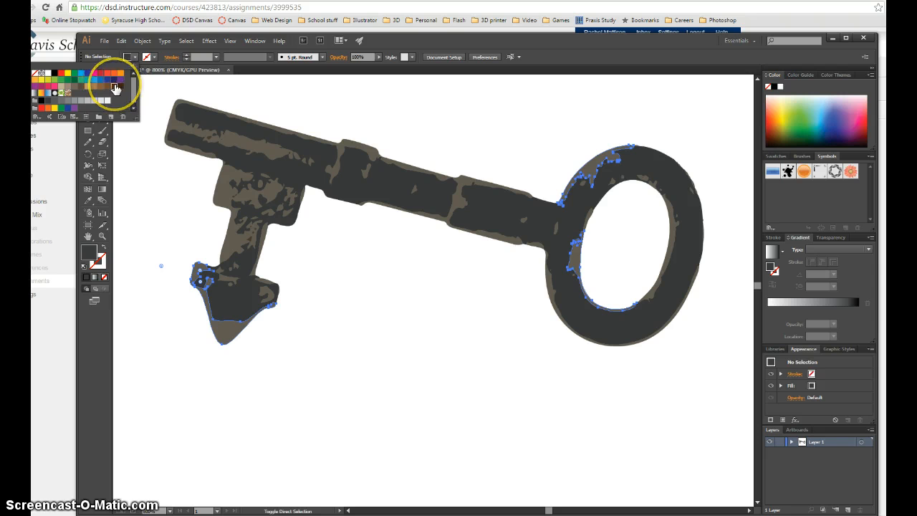
left_click(115, 87)
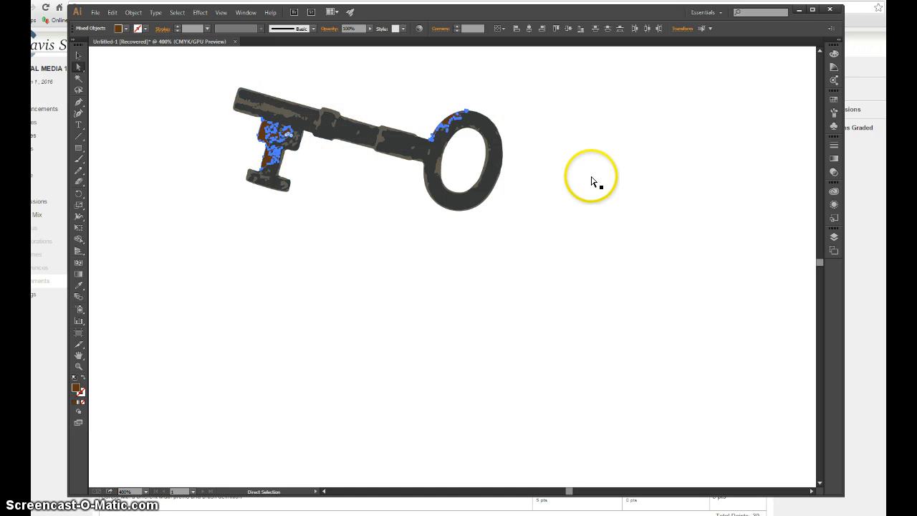
left_click(376, 141)
left_click(127, 29)
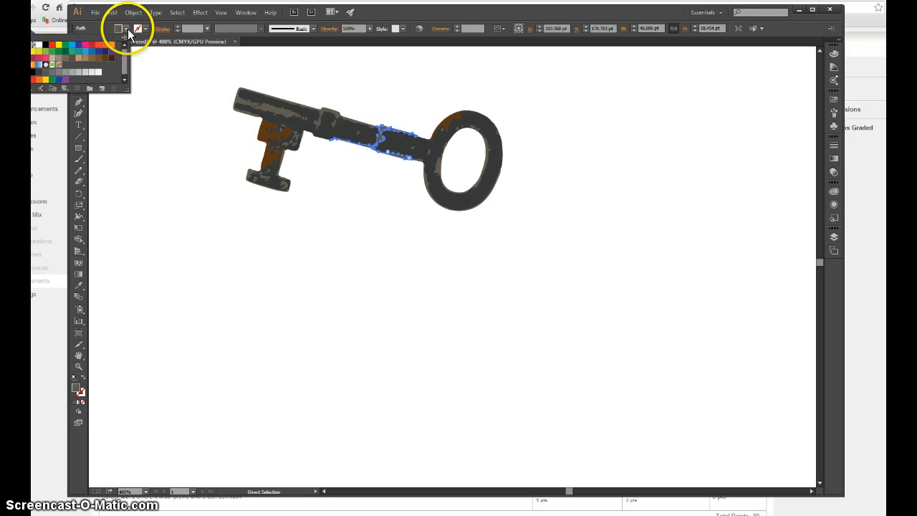
left_click(106, 58)
left_click(342, 218)
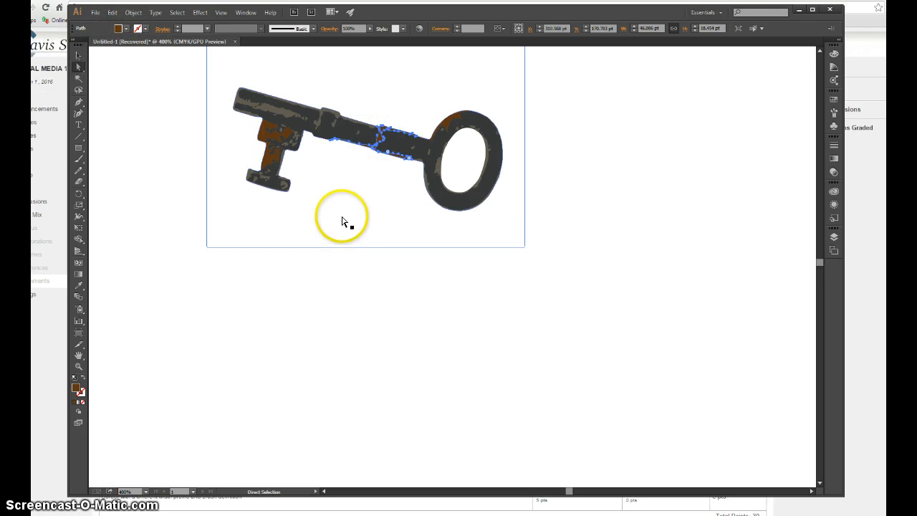
left_click(540, 217)
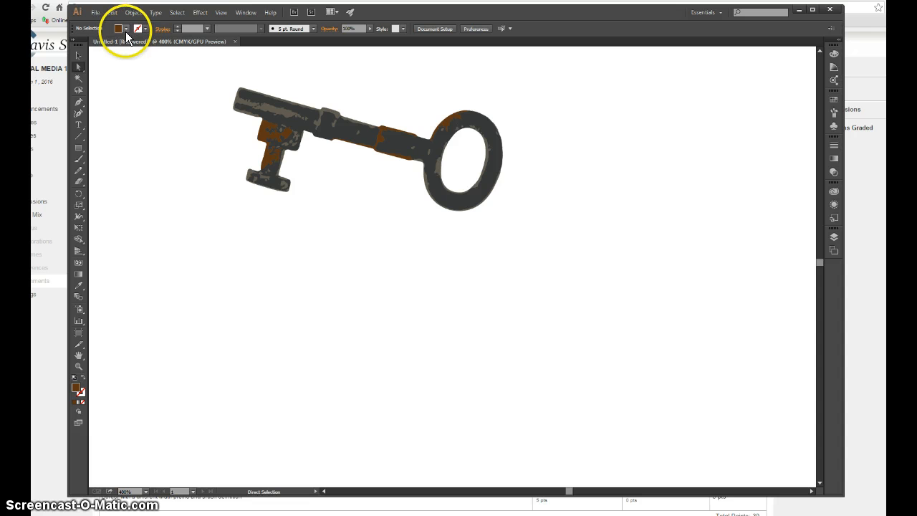
Create trim marks around the whole key group and deselect them.
left_click(77, 56)
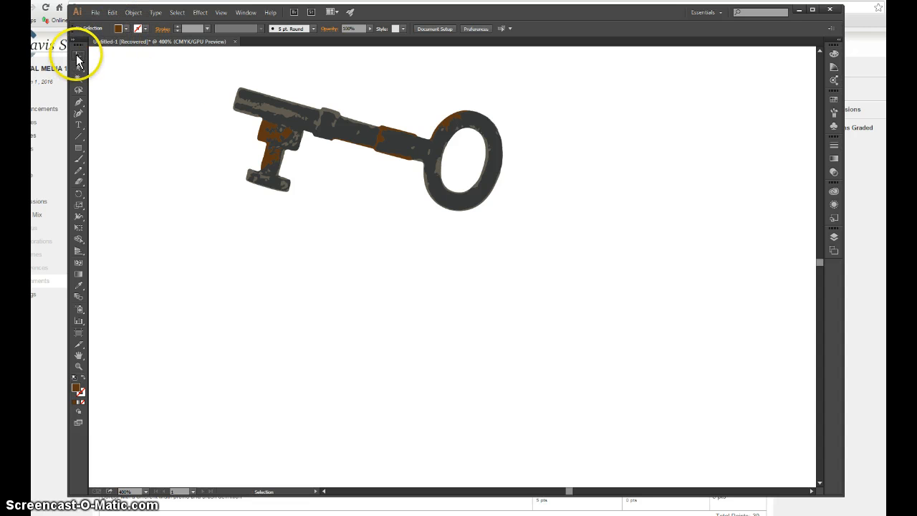
left_click(336, 126)
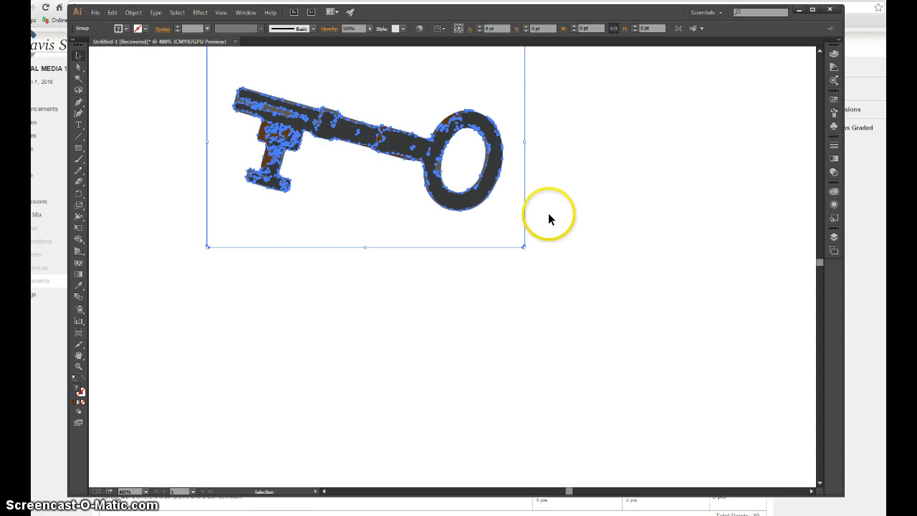
left_click(134, 13)
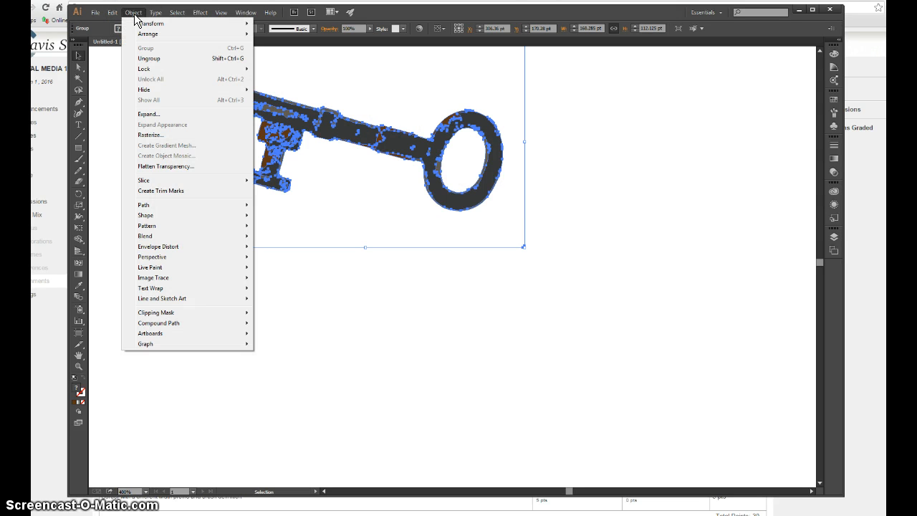
left_click(177, 190)
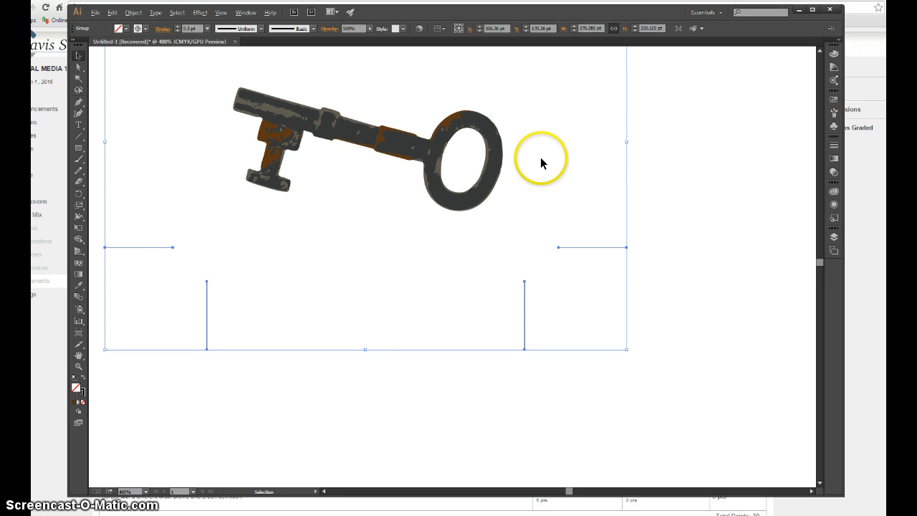
key("ctrl+0")
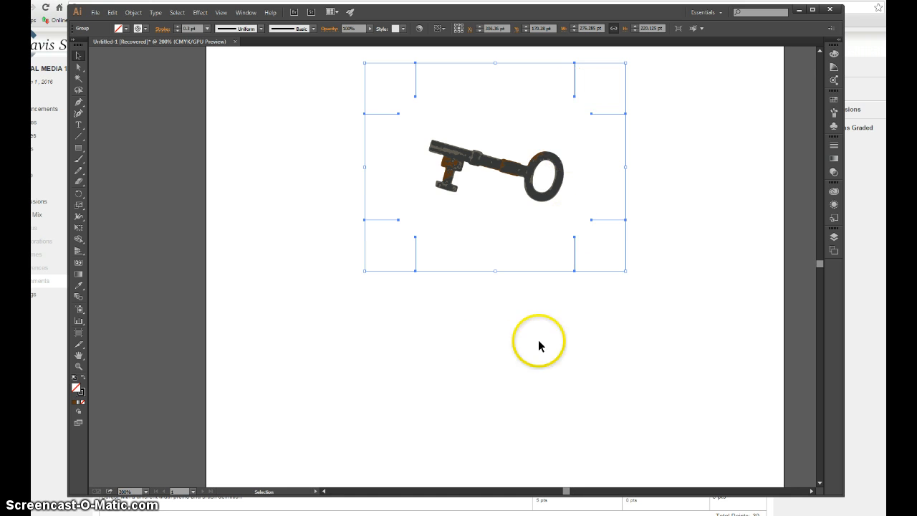
key("ctrl+minus")
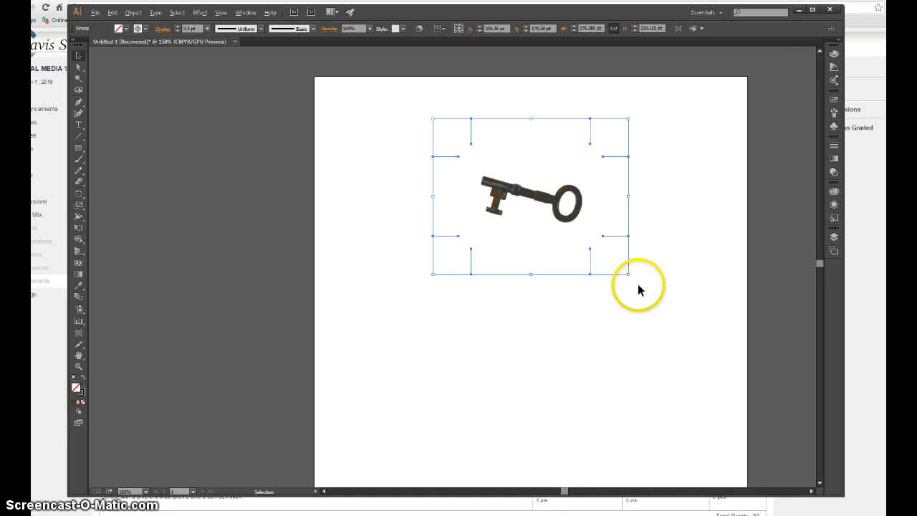
left_click(664, 320)
Draw an upright triangle about 209 pt wide below the key, using the Star tool with its points reduced.
left_click_drag(657, 331, 589, 276)
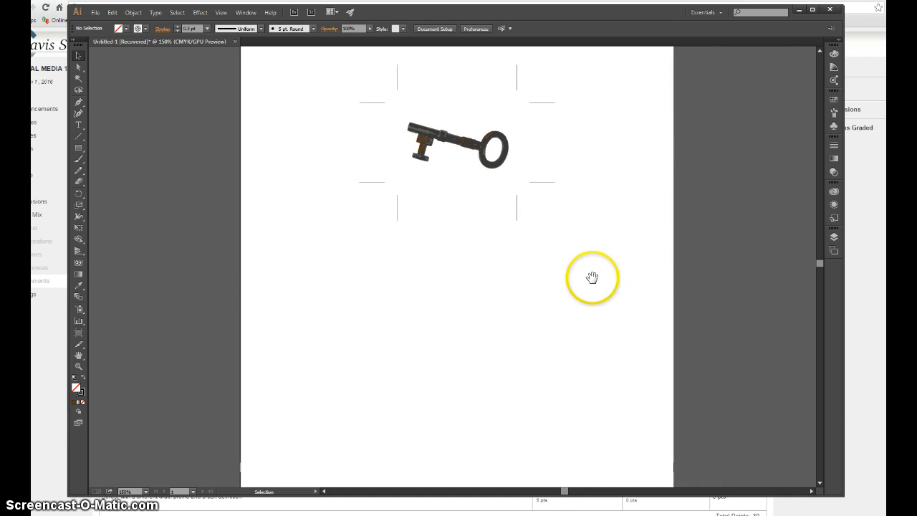
scroll(590, 288, "down", 1, "alt")
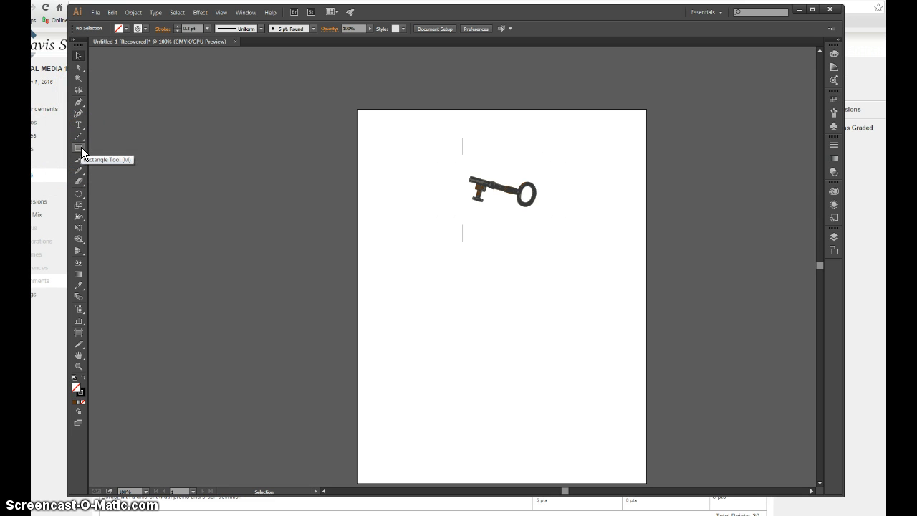
left_click_drag(82, 149, 113, 191)
left_click_drag(460, 293, 475, 329)
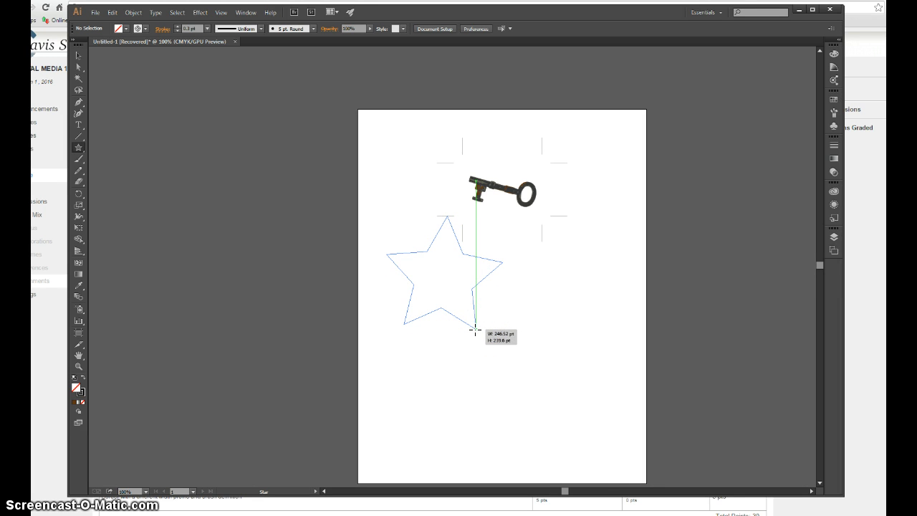
key("Down")
left_click_drag(474, 329, 580, 328)
key("Down")
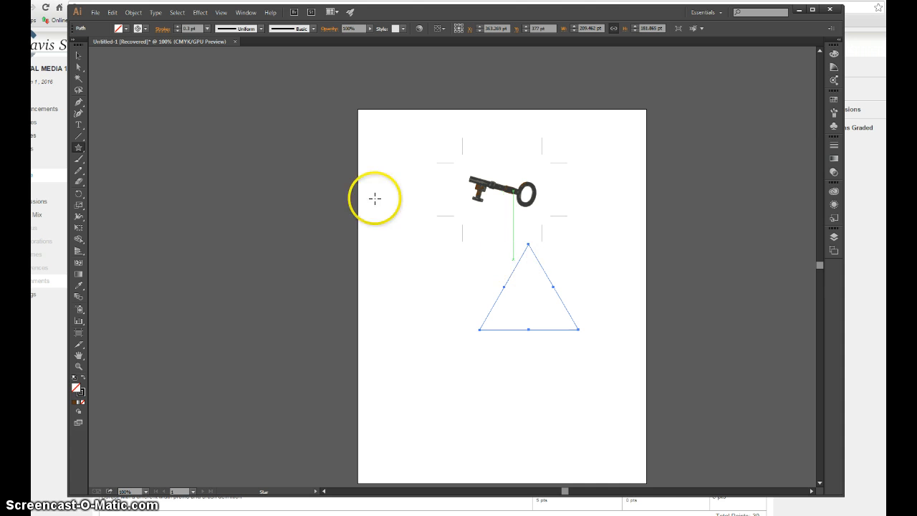
Give the triangle a dark green stroke with a weight of 2 pt.
left_click(145, 30)
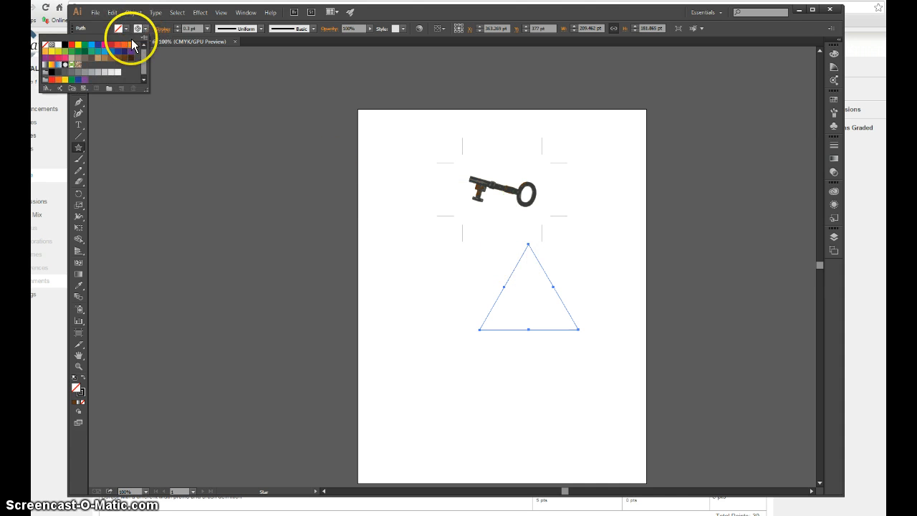
left_click(84, 51)
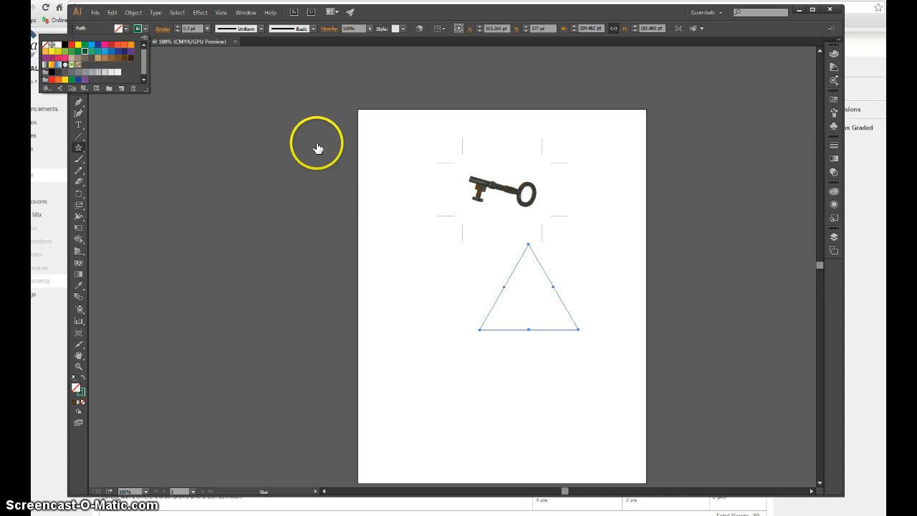
left_click(177, 27)
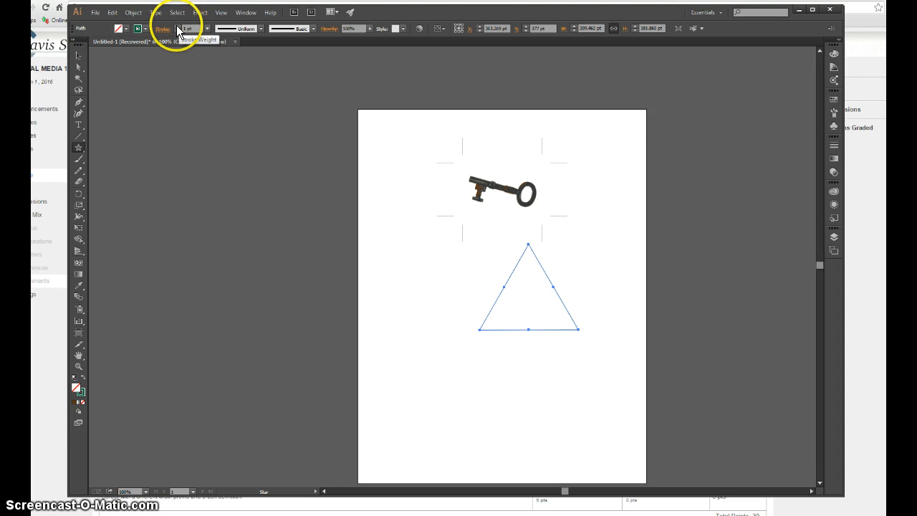
left_click(177, 25)
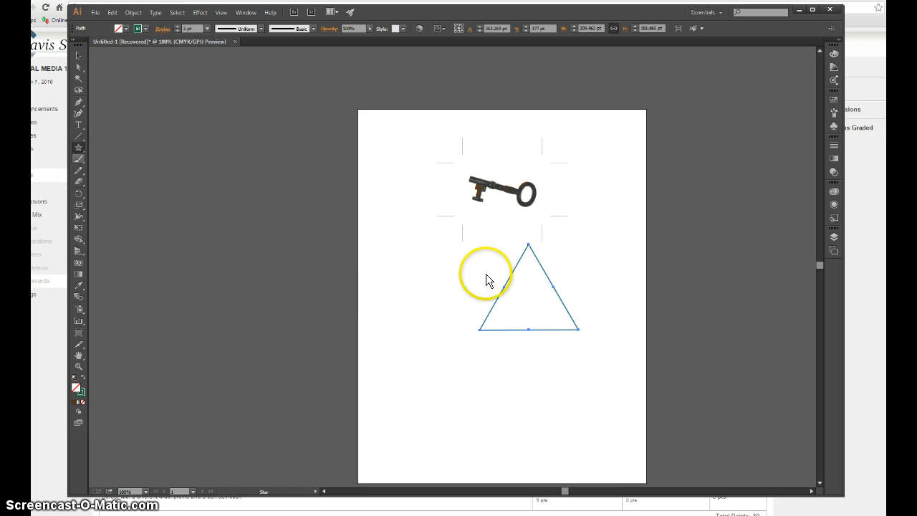
Draw two larger overlapping triangles stacked below the first as a tree outline, the lowest about 346 by 299 pt.
mouse_move(478, 313)
left_mouse_down()
mouse_move(526, 362)
mouse_move(540, 358)
mouse_move(606, 394)
left_mouse_up()
mouse_move(510, 357)
left_mouse_down()
mouse_move(558, 414)
mouse_move(594, 403)
mouse_move(609, 458)
mouse_move(610, 450)
left_mouse_up()
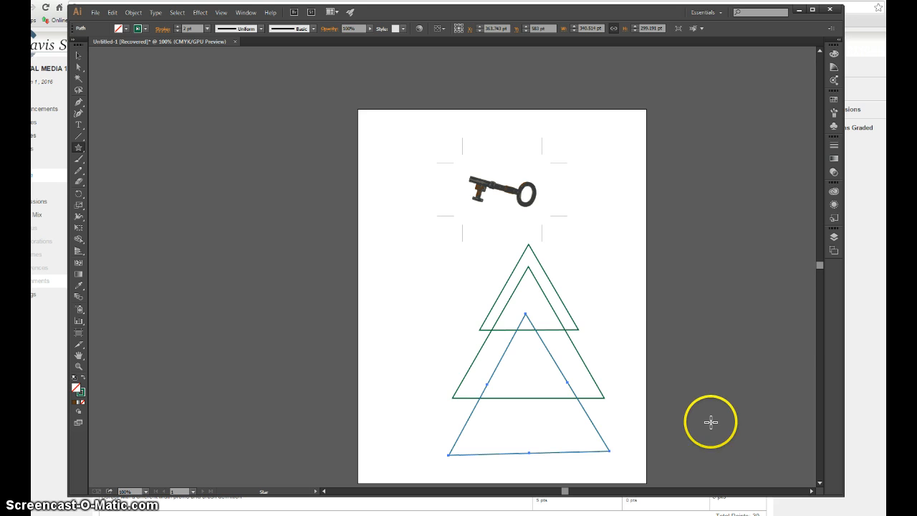
Select all three tree triangles together and fill them with light green.
left_click(79, 55)
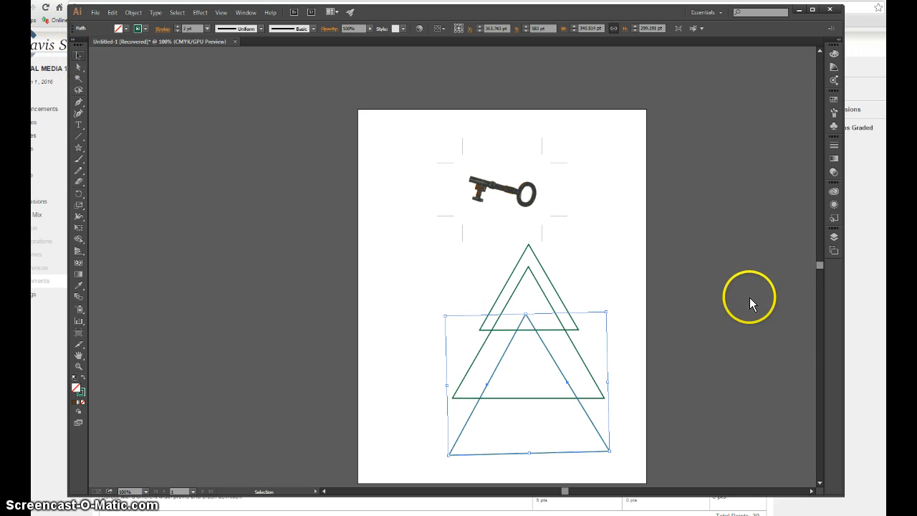
left_click(533, 260)
left_click(533, 255)
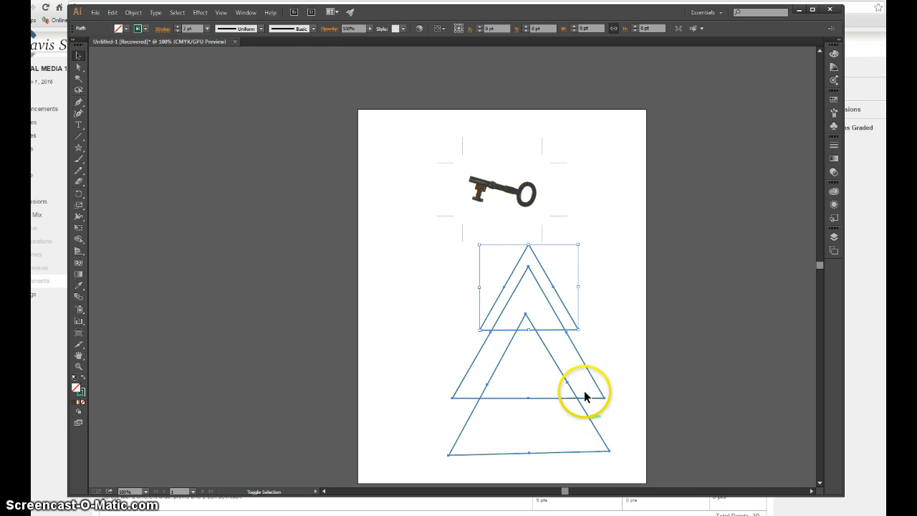
left_click(119, 29)
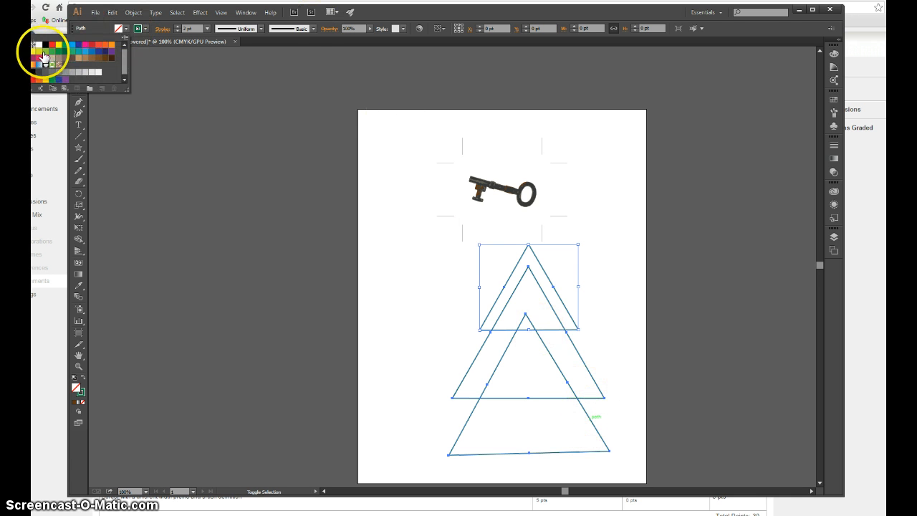
key("ctrl+a")
left_click(45, 52)
left_click(412, 337)
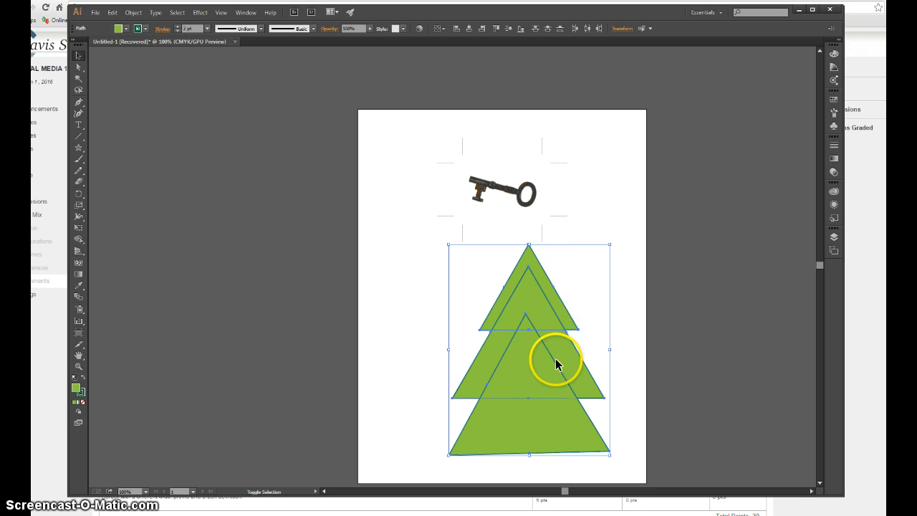
Merge all regions of the three triangles into one tree with Shape Builder and move the tree slightly up and right.
left_click(79, 246)
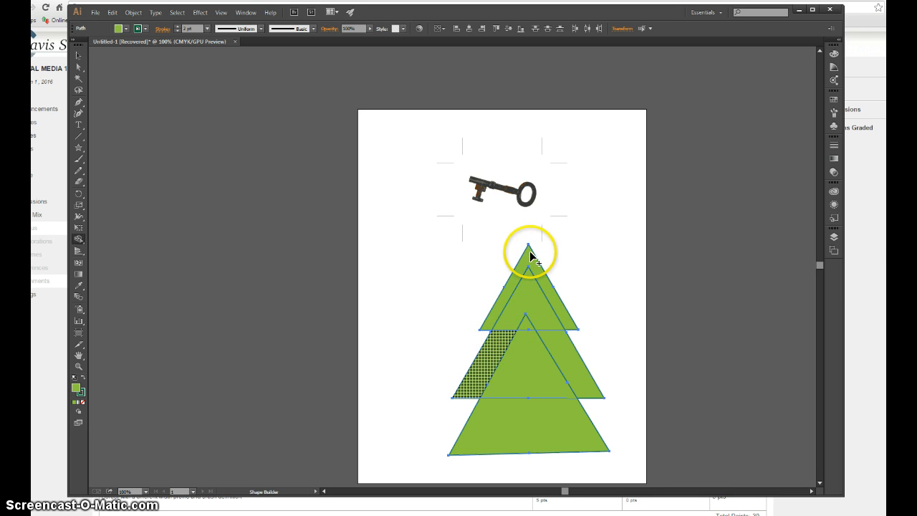
mouse_move(530, 253)
left_mouse_down()
mouse_move(524, 332)
mouse_move(502, 347)
left_mouse_up()
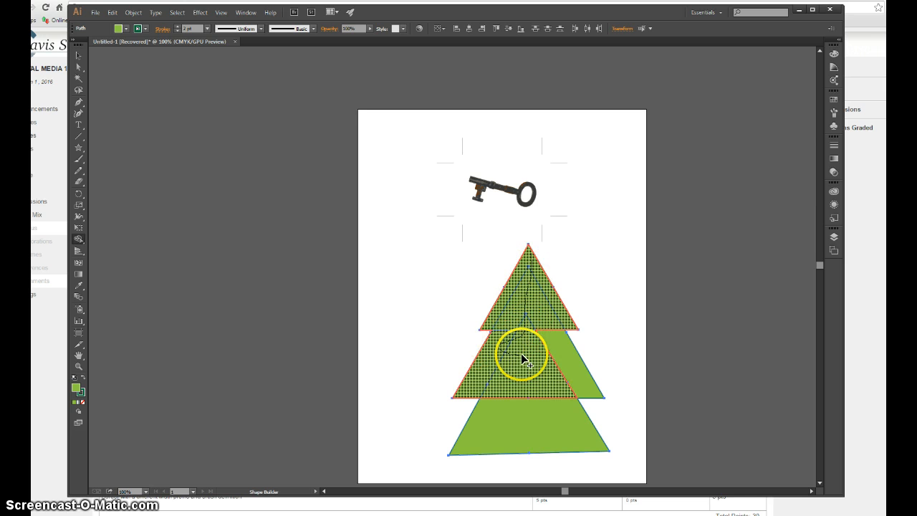
mouse_move(551, 387)
left_mouse_down()
mouse_move(537, 410)
mouse_move(548, 434)
left_mouse_up()
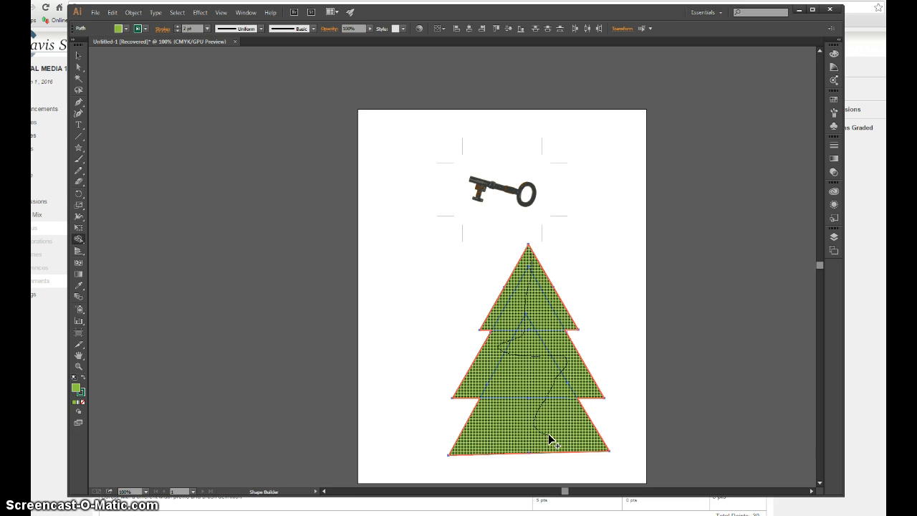
left_click_drag(549, 435, 548, 435)
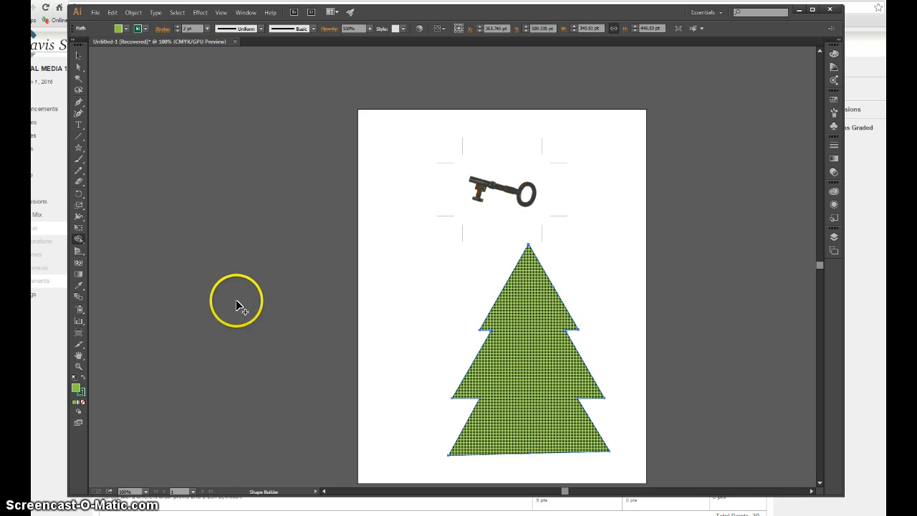
left_click(79, 55)
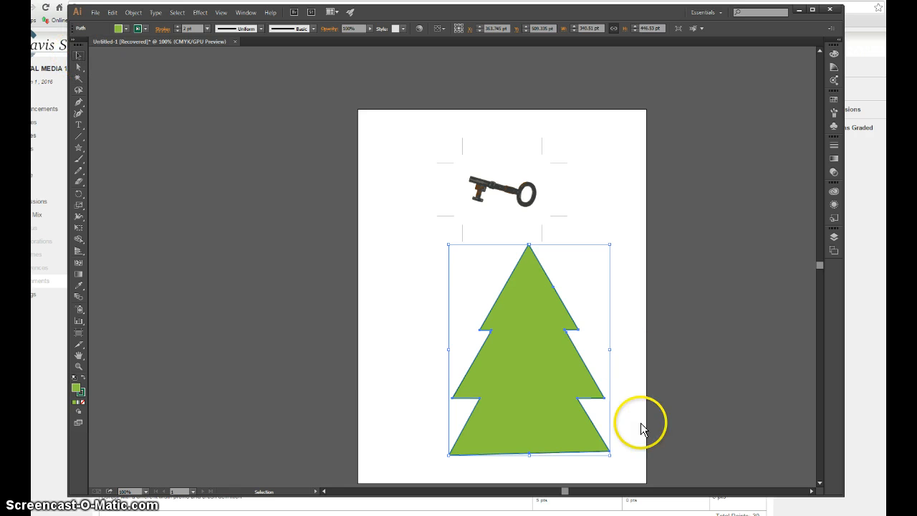
mouse_move(559, 378)
left_mouse_down()
mouse_move(575, 385)
mouse_move(553, 368)
left_mouse_up()
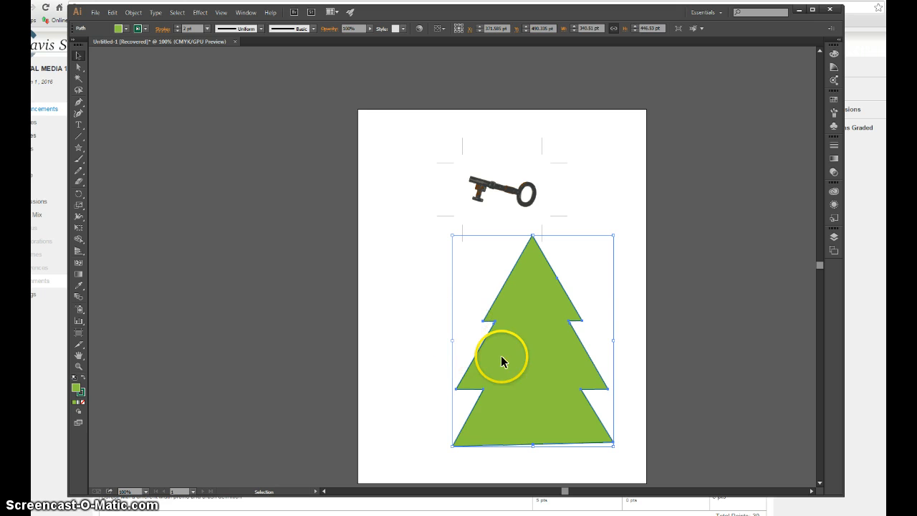
Draw a square about 33 by 33 pt on the empty artboard area beside the tree.
left_click(79, 148)
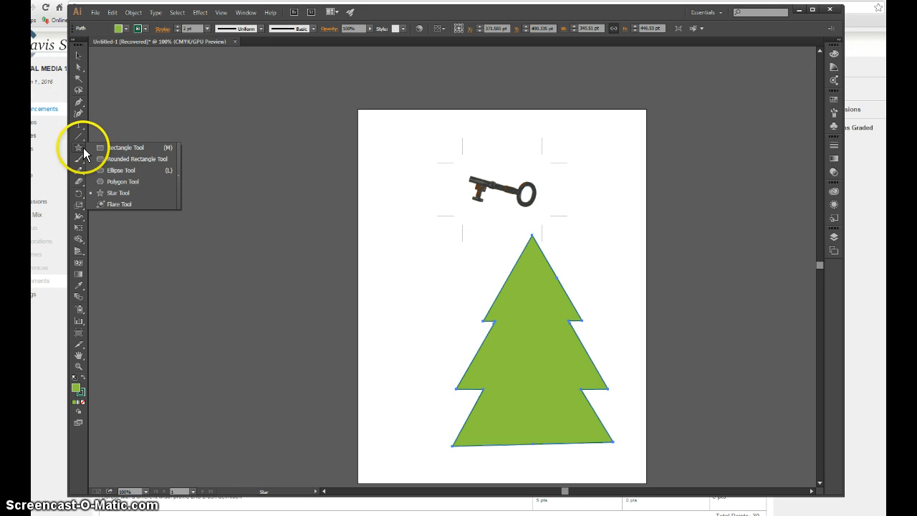
left_click(100, 147)
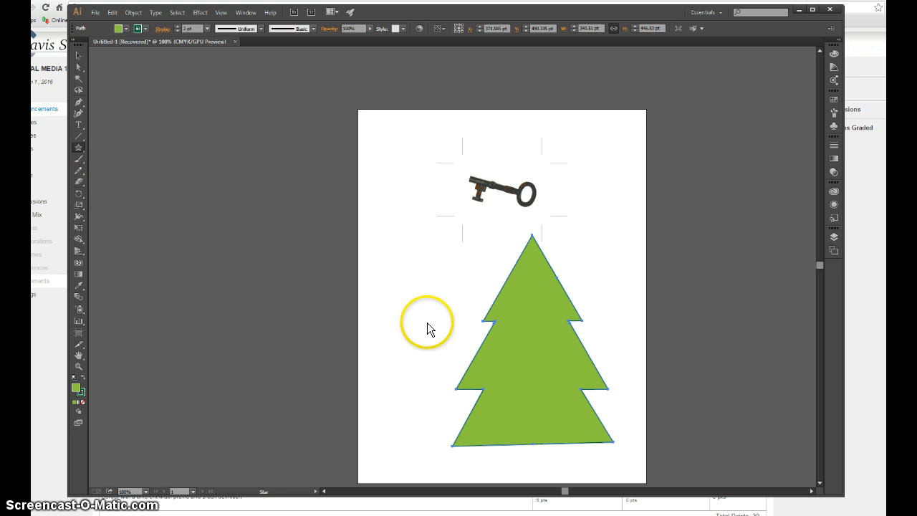
scroll(383, 370, "up", 3)
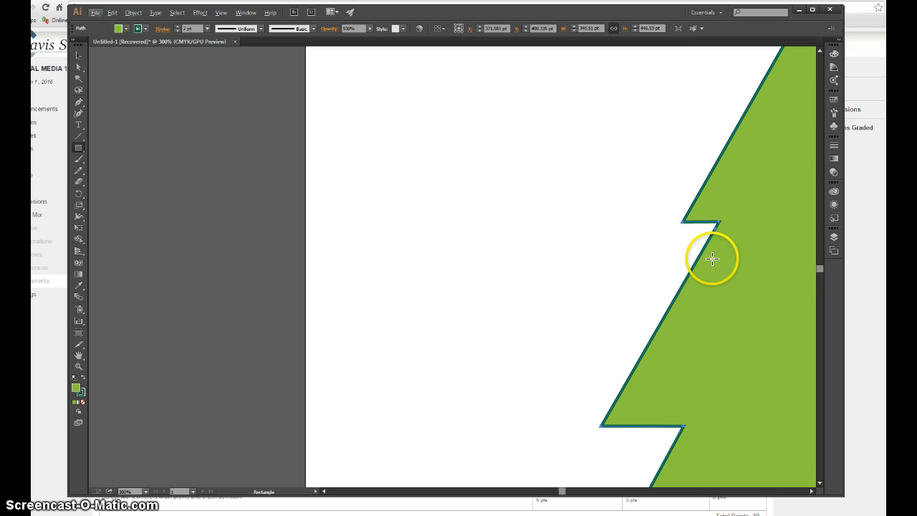
left_click(518, 251)
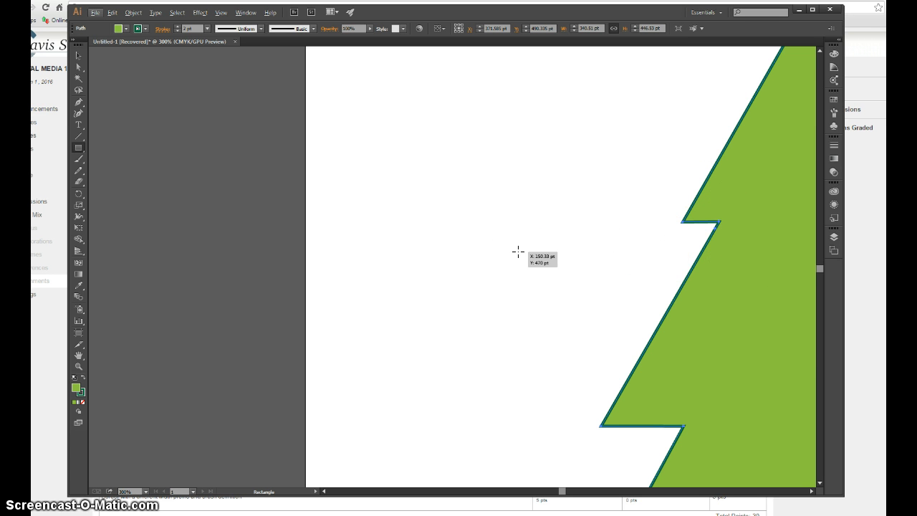
left_click_drag(518, 251, 565, 289)
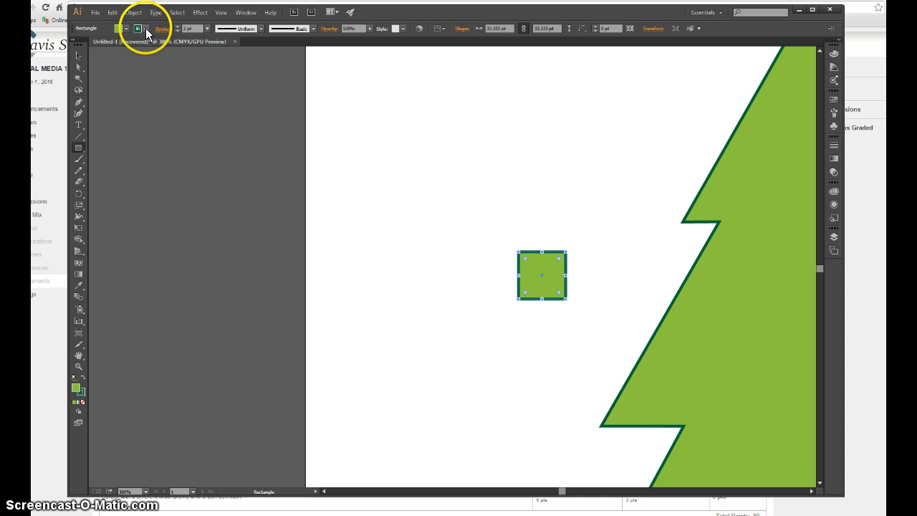
Remove the stroke from the small green square, setting it to none.
left_click(144, 30)
left_click(46, 46)
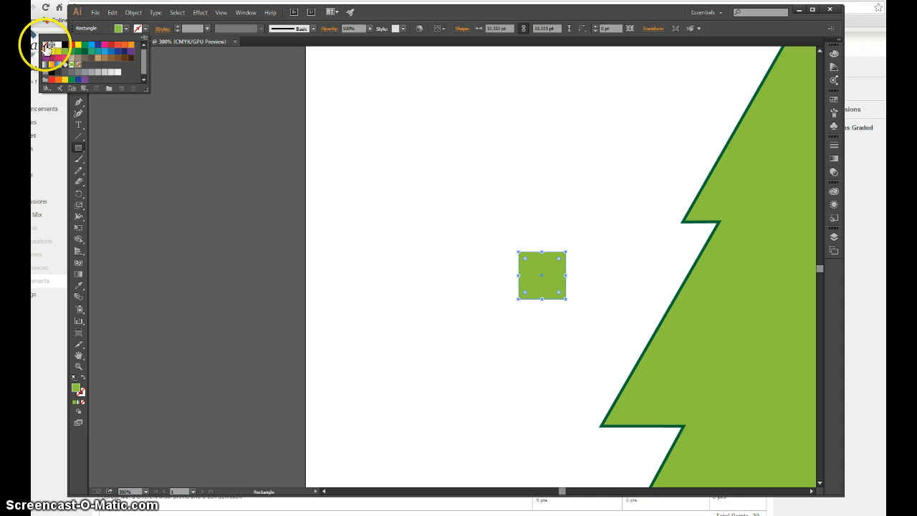
left_click(390, 13)
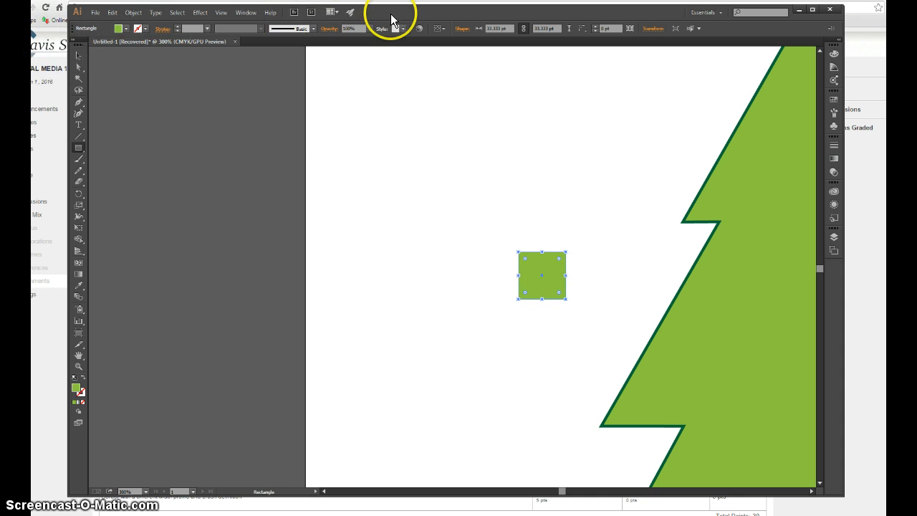
Draw a circle about 33 pt in diameter over the square with the Ellipse tool.
left_click(77, 148)
left_click(116, 170)
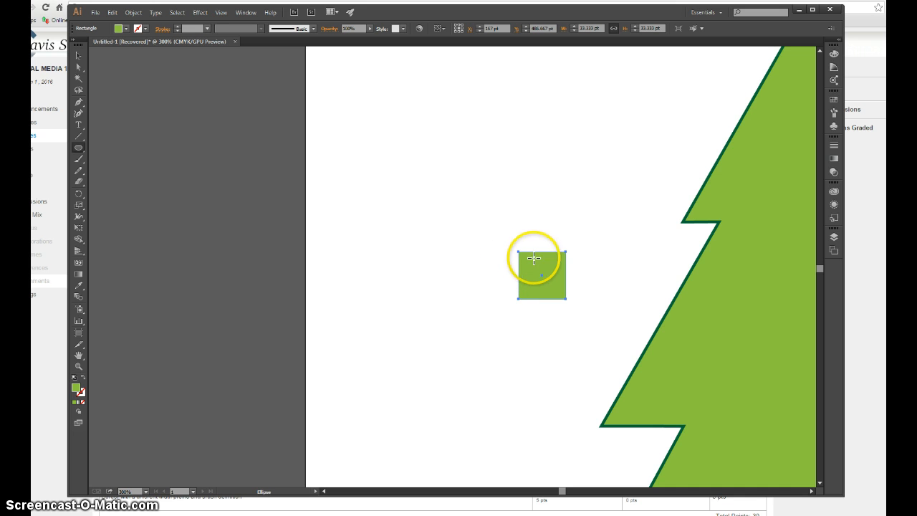
left_click_drag(523, 252, 555, 299)
key("minus")
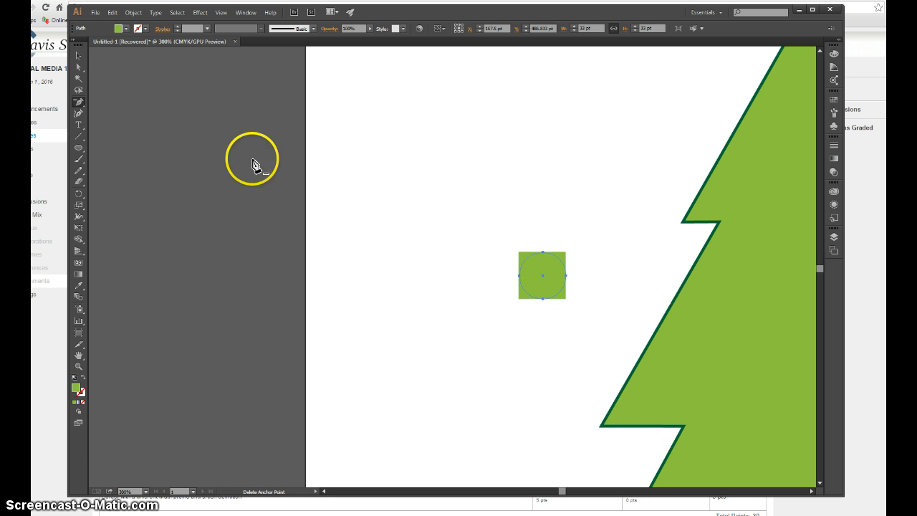
Fill the circle with a darker green than the square behind it.
left_click(128, 30)
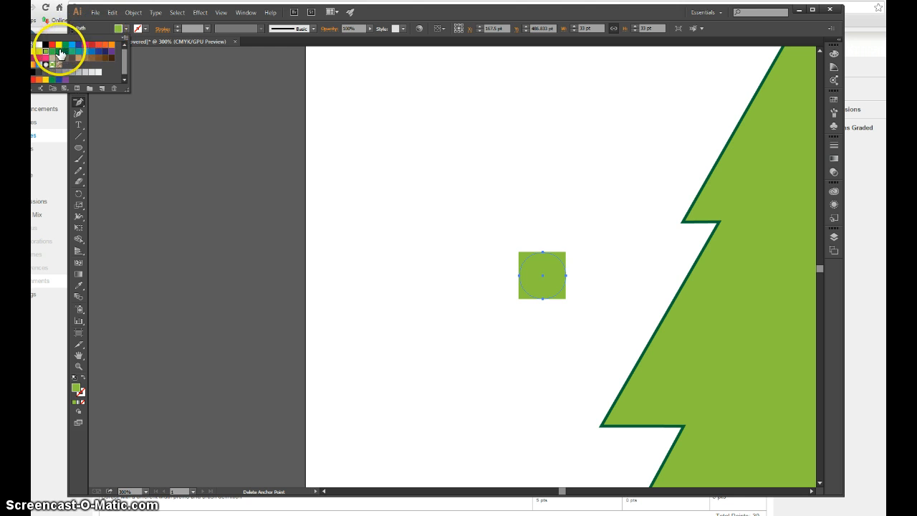
left_click(59, 51)
left_click(593, 10)
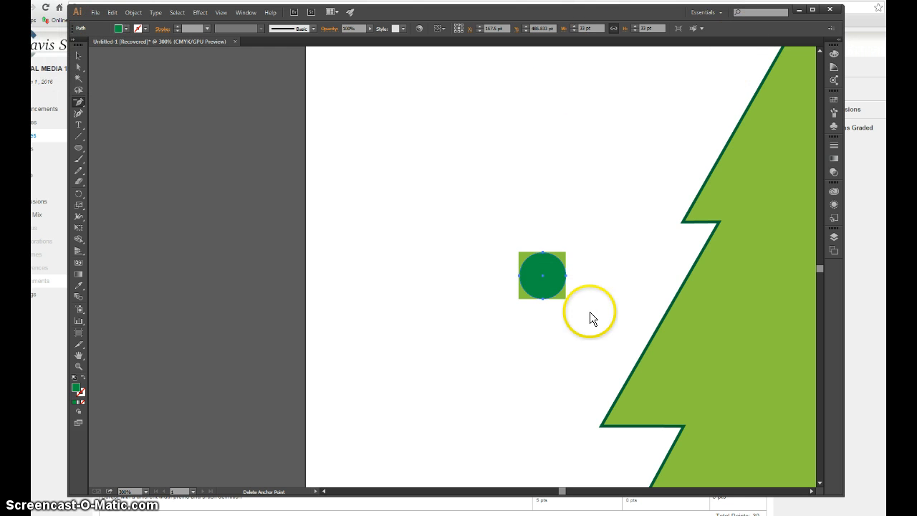
Zoom in and narrow the square to about 32.67 pt wide so its side edge meets the circle.
left_click(79, 56)
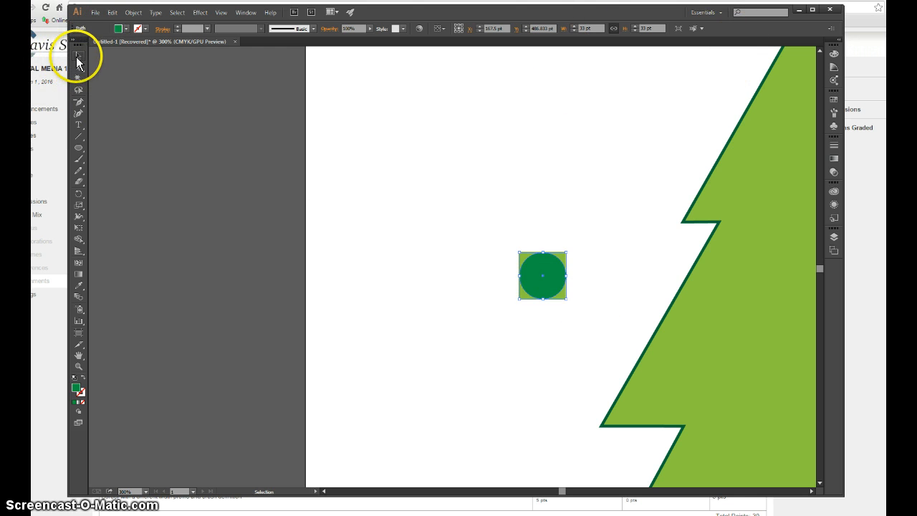
scroll(496, 270, "up", 1)
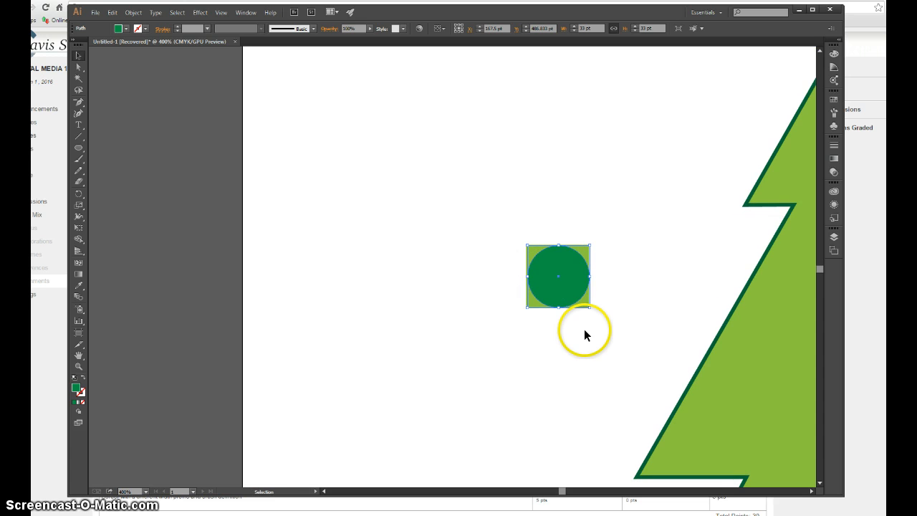
scroll(584, 326, "up", 1)
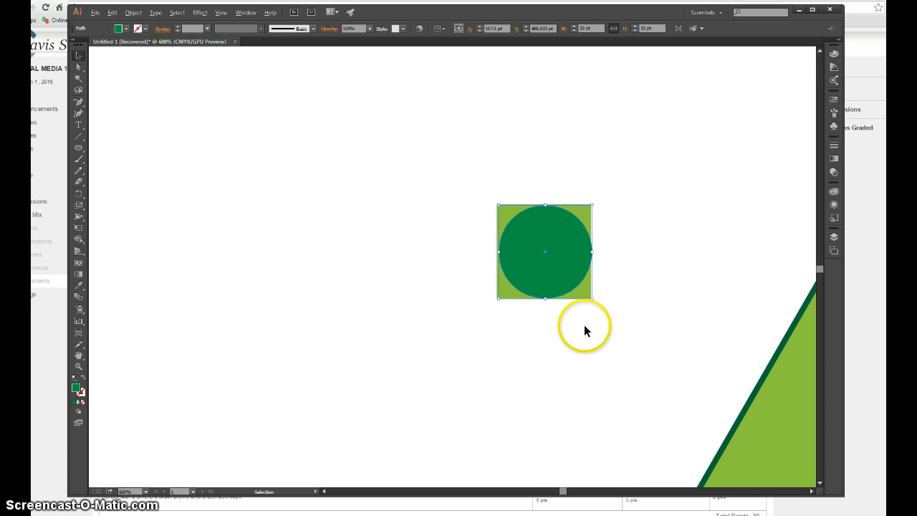
left_click(498, 260)
left_click_drag(496, 251, 527, 323)
left_click(624, 257)
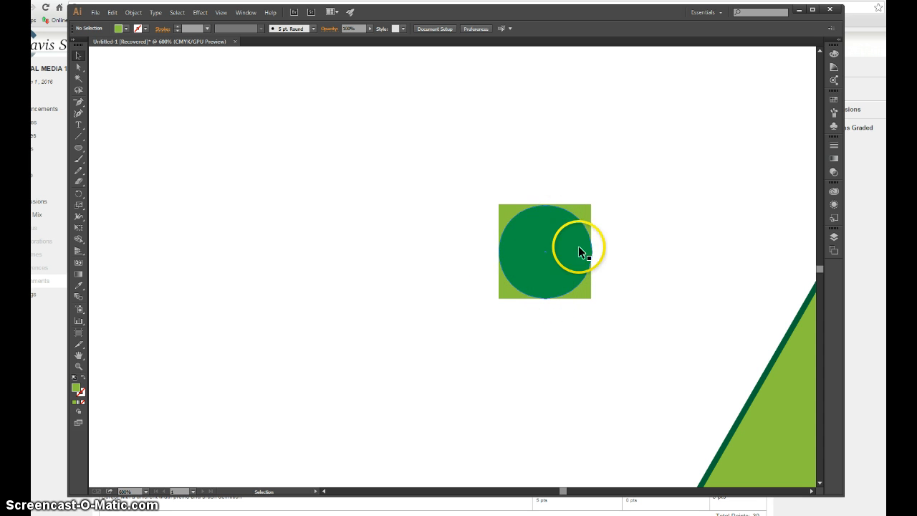
Give the circle a dark green stroke (C=90 M=30 Y=95 K=30) with a weight of 2 pt.
left_click(526, 257)
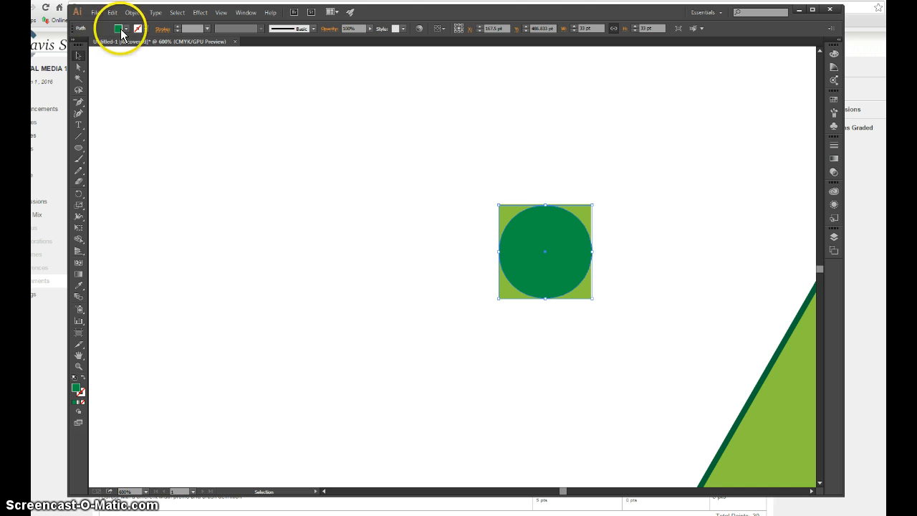
left_click(145, 29)
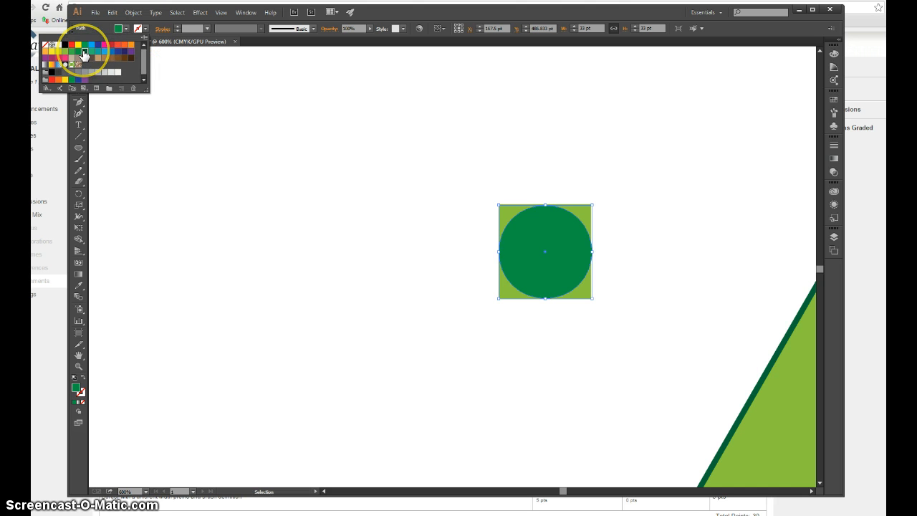
left_click(84, 54)
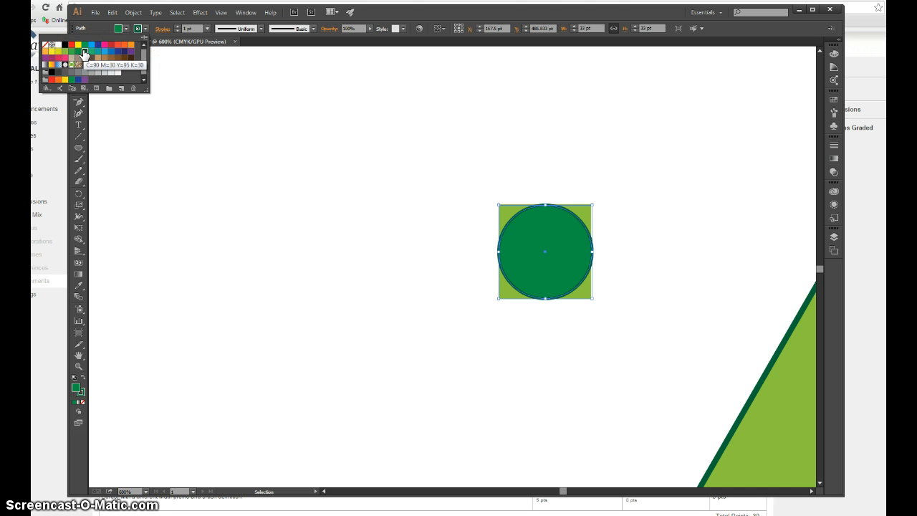
left_click(178, 31)
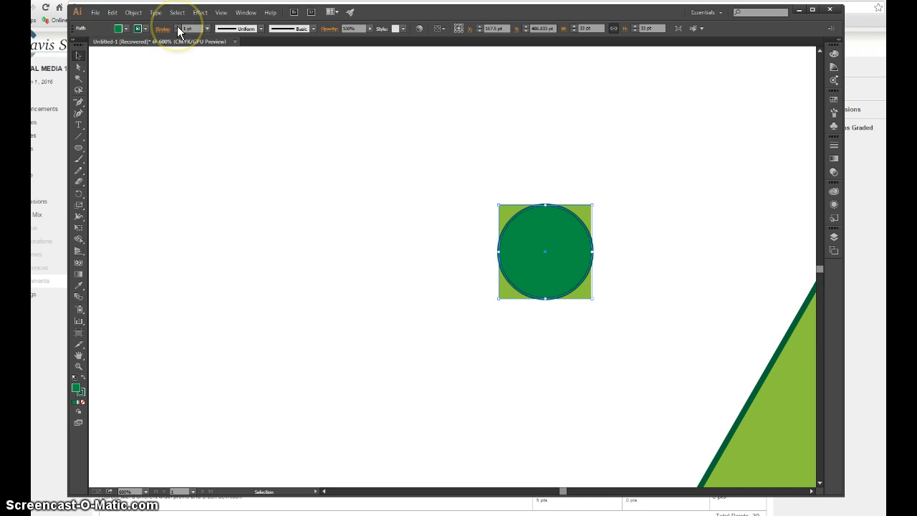
left_click(179, 27)
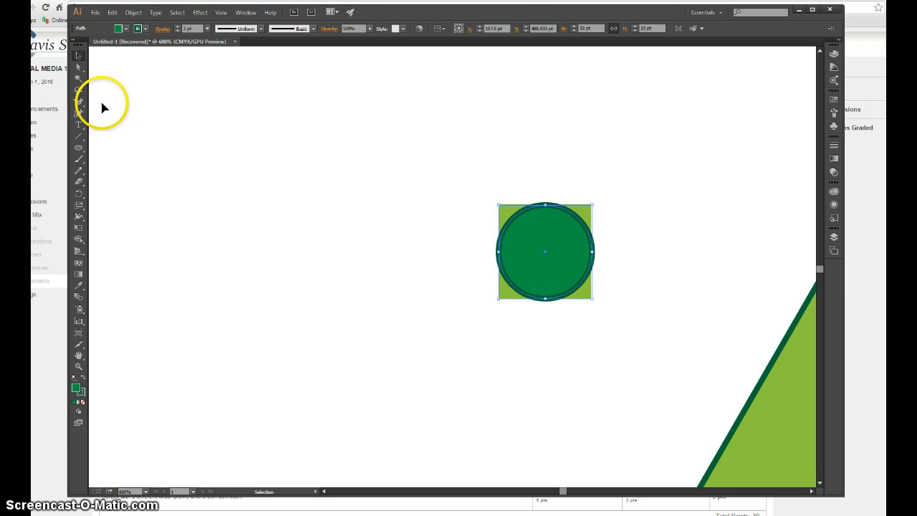
Align the circle's stroke to the inside of its path and deselect the circle.
left_click(162, 31)
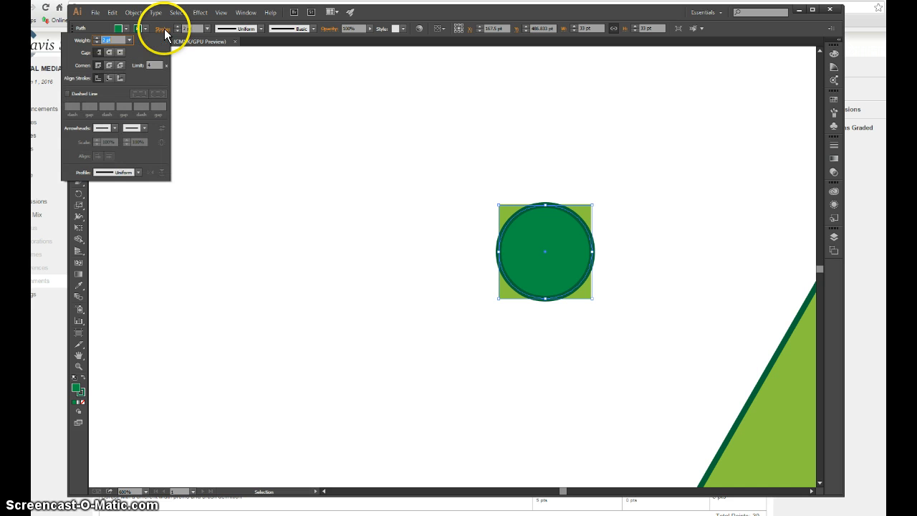
left_click(109, 78)
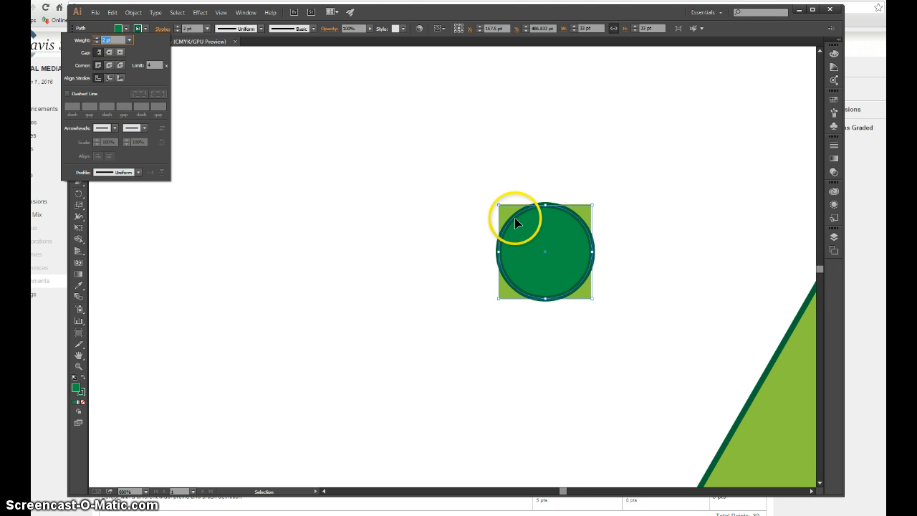
left_click(108, 78)
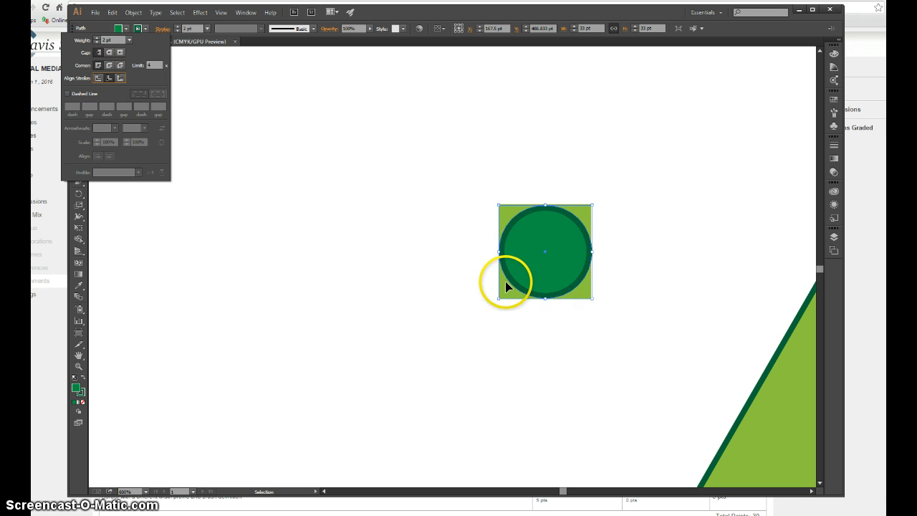
left_click(580, 242)
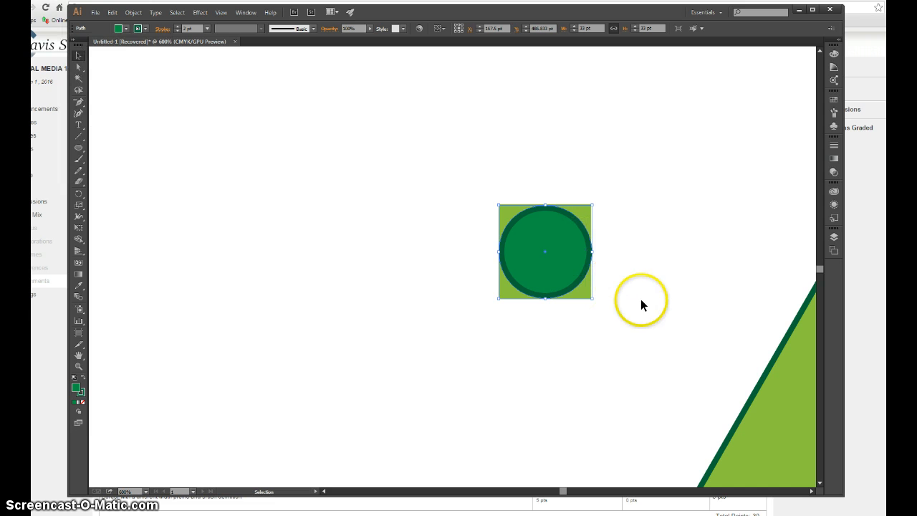
left_click(583, 331)
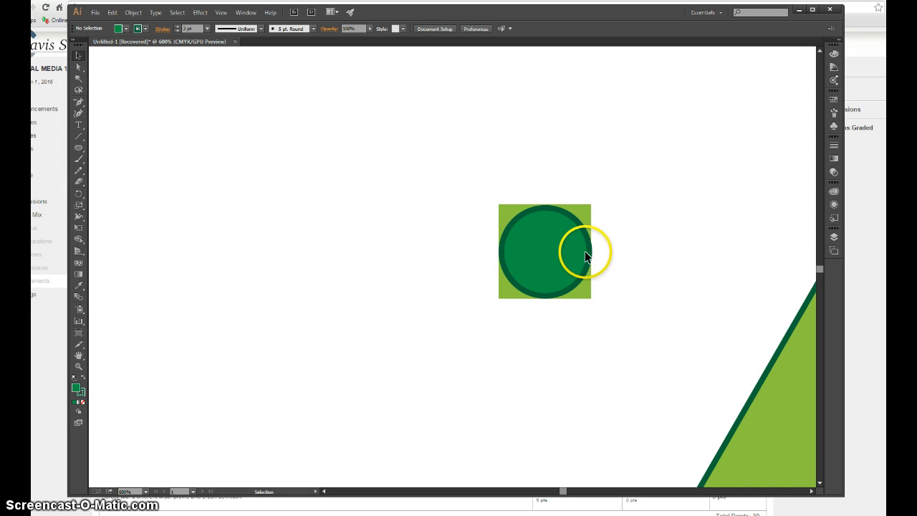
Widen the square to 33 pt to match the circle's width.
left_click(588, 212)
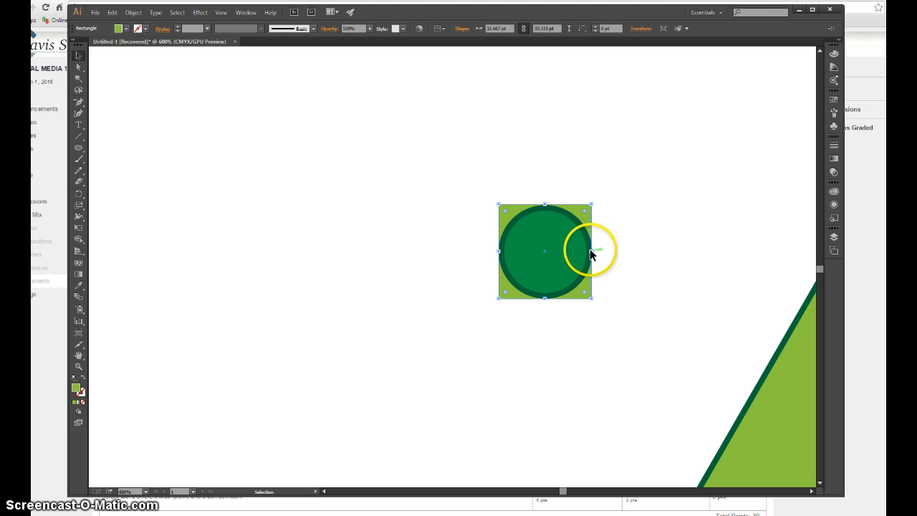
left_click_drag(590, 251, 593, 251)
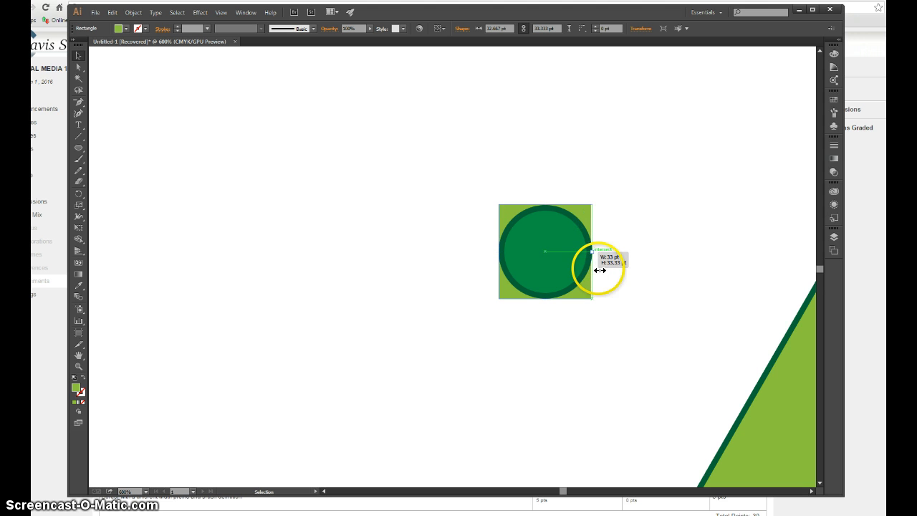
left_click(614, 305)
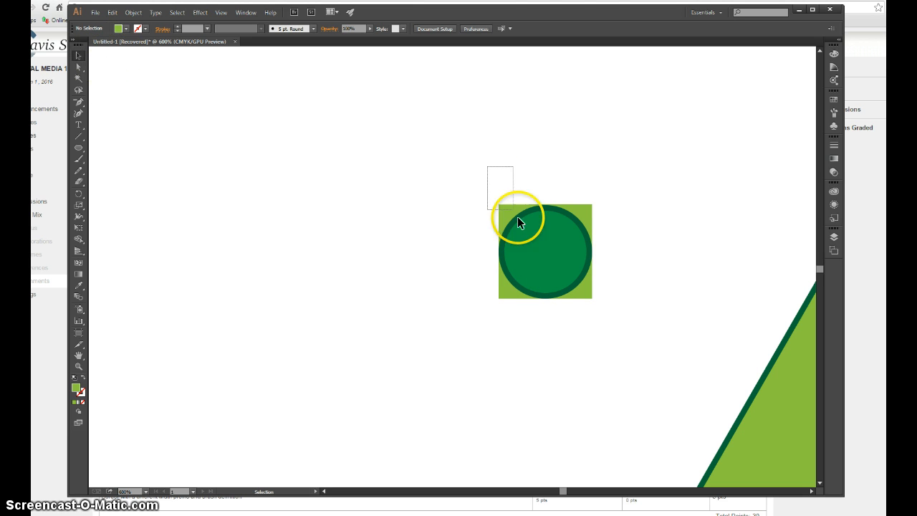
Select the square and circle together and make a new pattern swatch from them.
left_click_drag(517, 216, 622, 309)
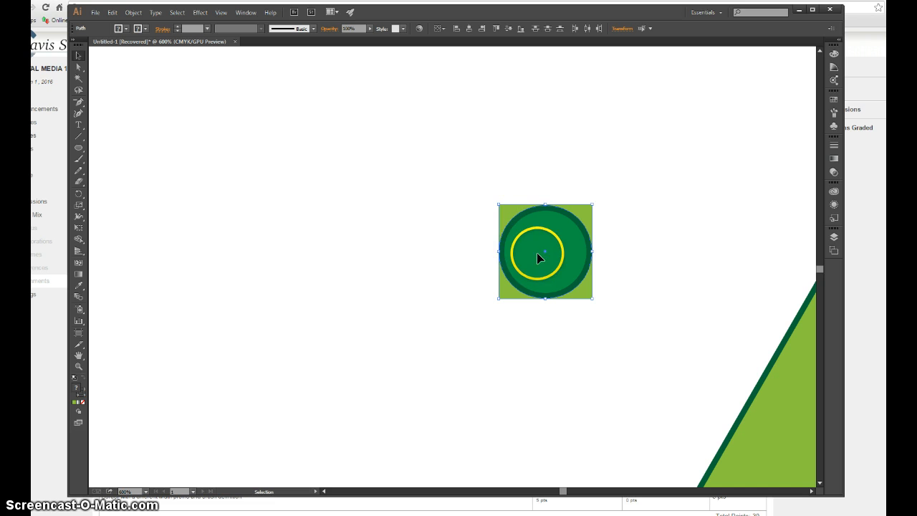
left_click(507, 210)
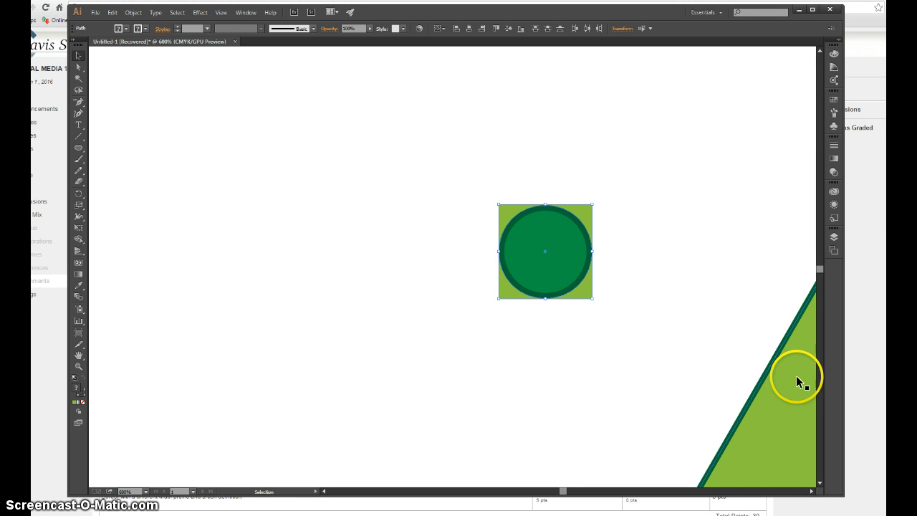
left_click(134, 13)
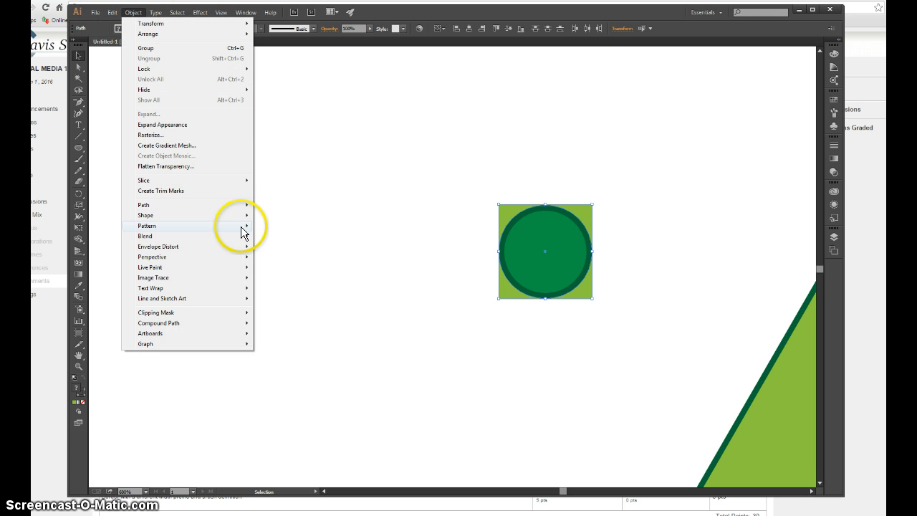
mouse_move(242, 231)
left_click(274, 225)
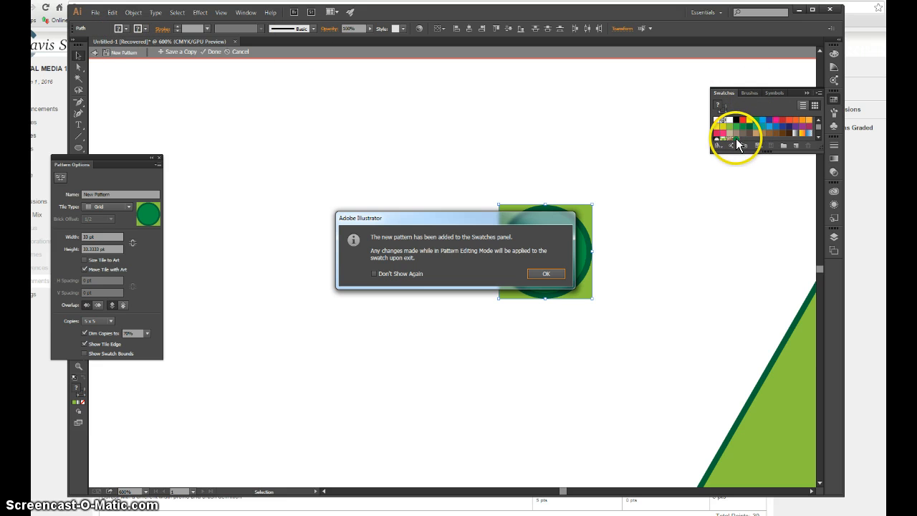
left_click(550, 274)
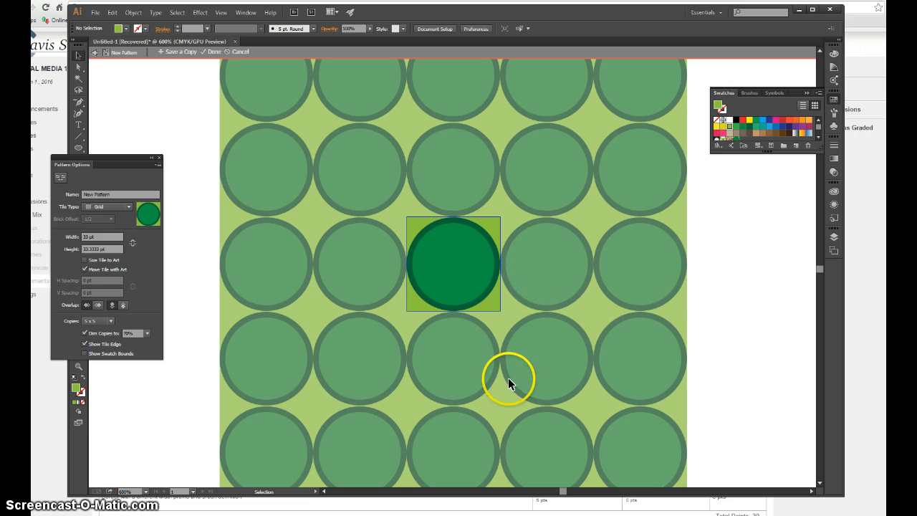
Shorten the square in the pattern tile to about 31.28 pt high by raising its lower edge.
left_click(459, 313)
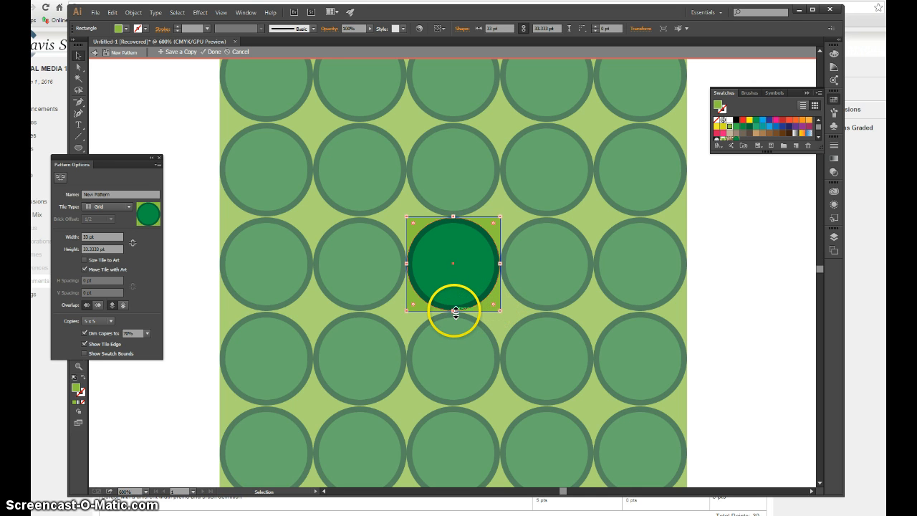
left_click_drag(455, 312, 455, 305)
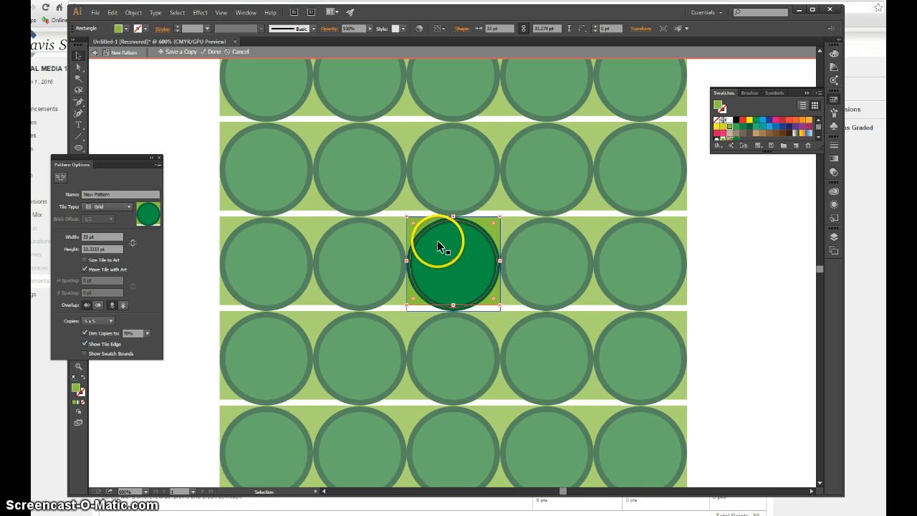
Undo the shortening of the square in the pattern tile and finish editing the pattern.
key("ctrl+z")
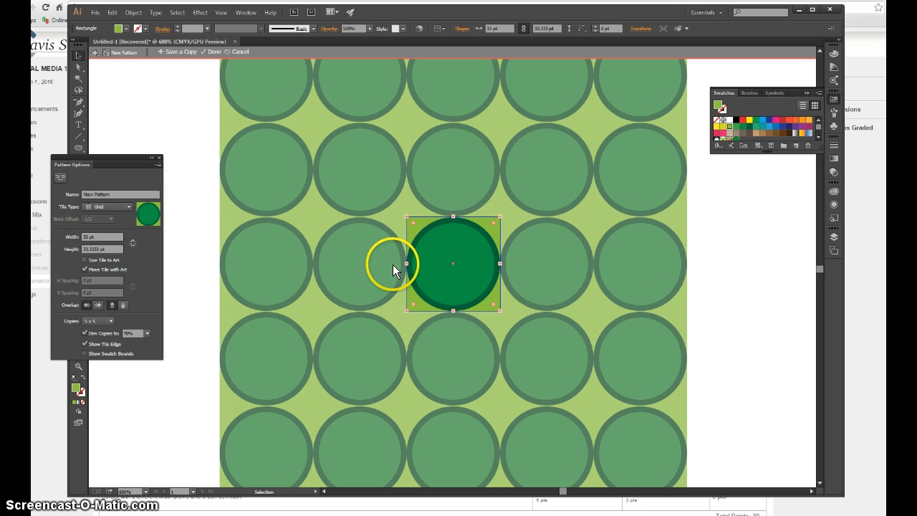
left_click(215, 53)
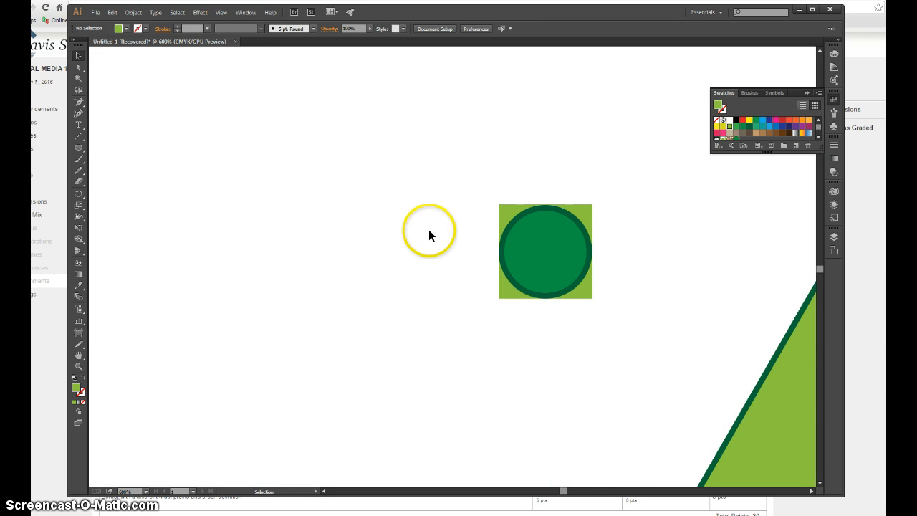
Fill the tree shape with the new circle-and-square pattern swatch.
scroll(479, 241, "down", 2)
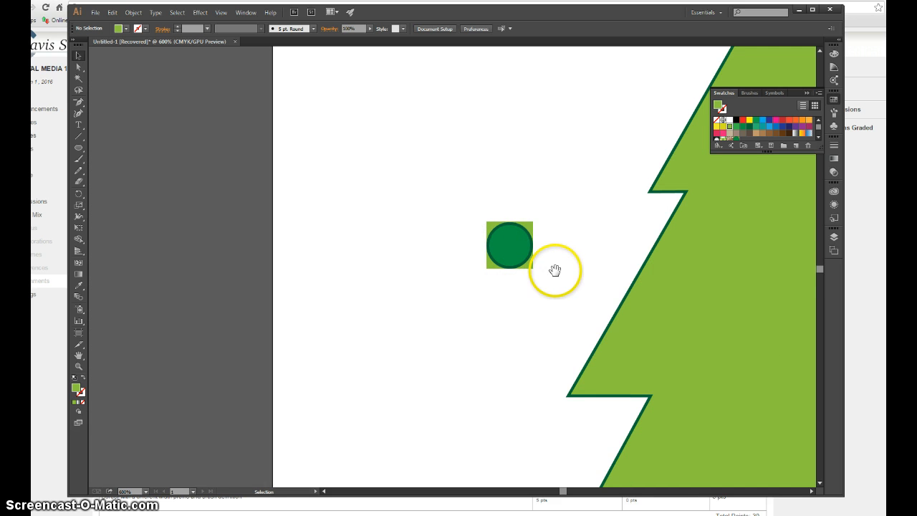
left_click_drag(677, 260, 508, 242)
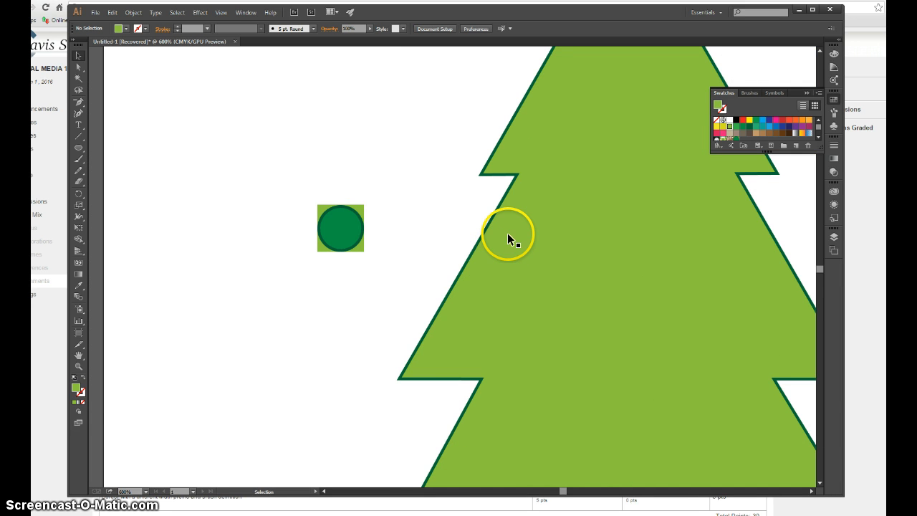
left_click(507, 233)
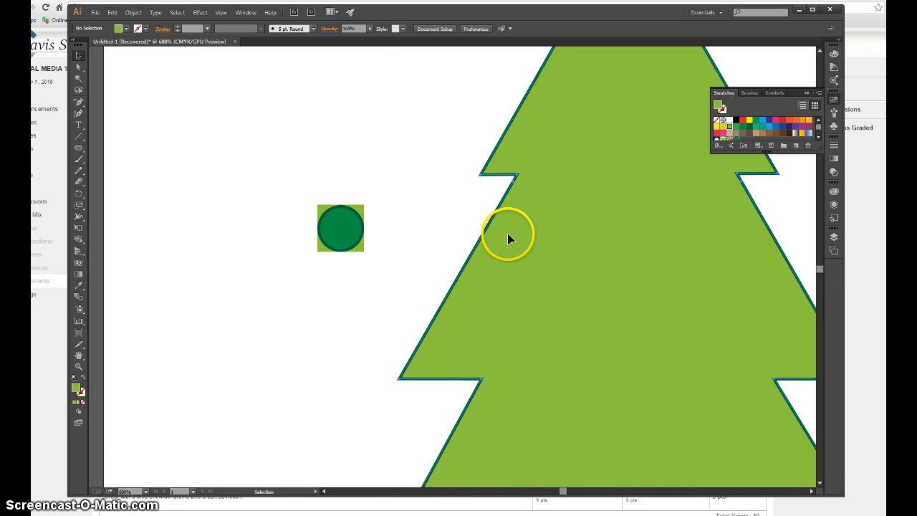
left_click(120, 29)
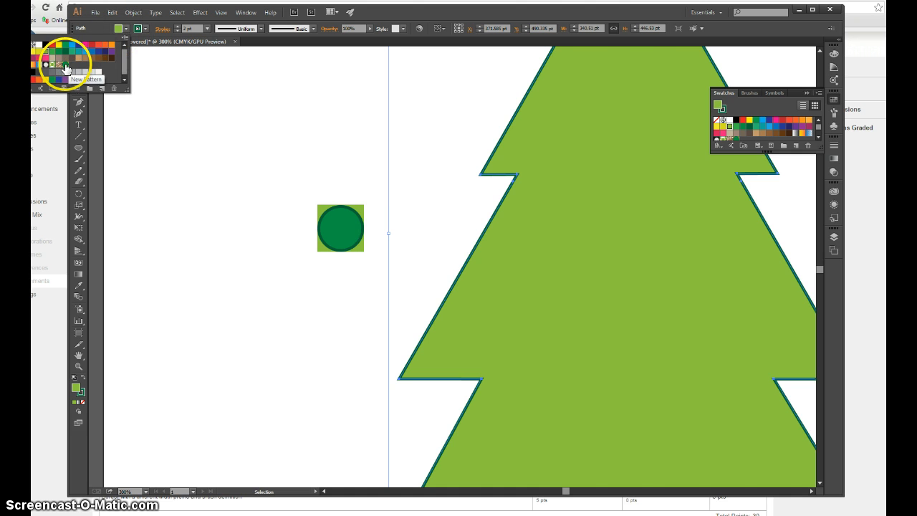
left_click(65, 68)
scroll(447, 299, "down", 2)
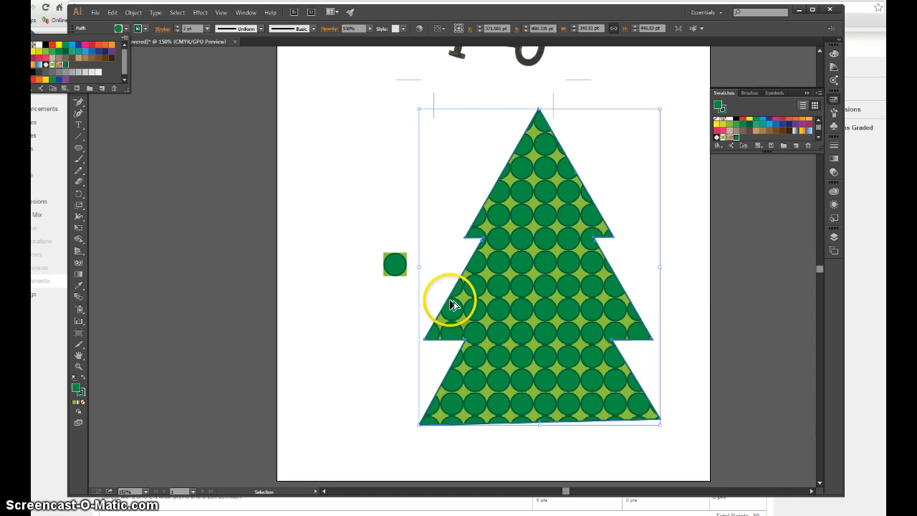
Delete the original circle and square lying beside the tree.
left_click(376, 257)
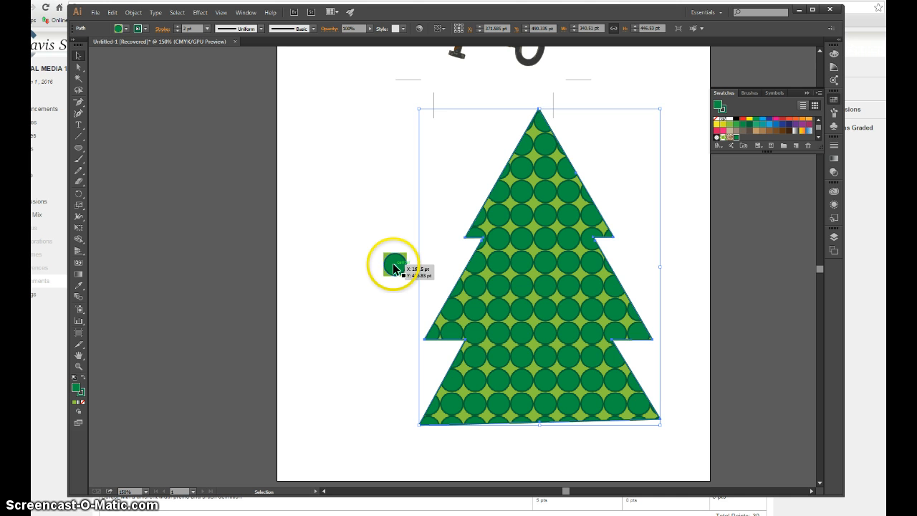
left_click(392, 263)
key("Delete")
left_click(392, 263)
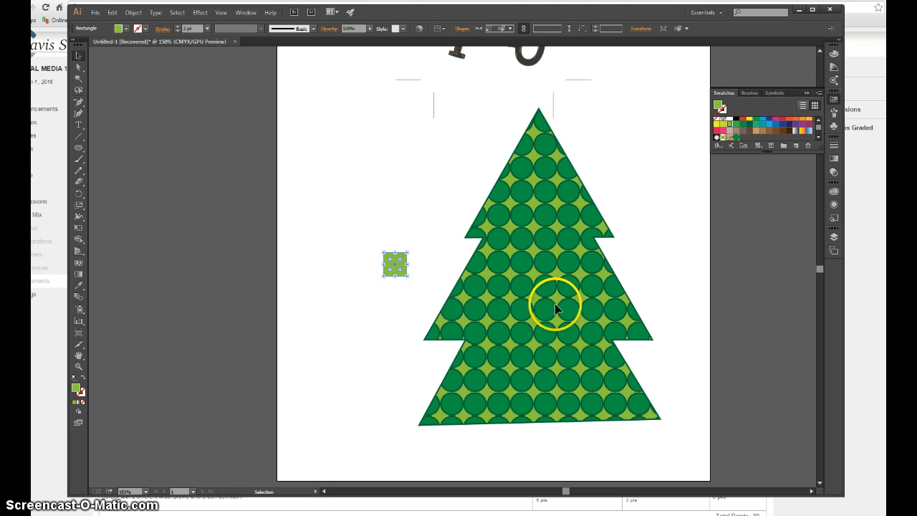
key("Delete")
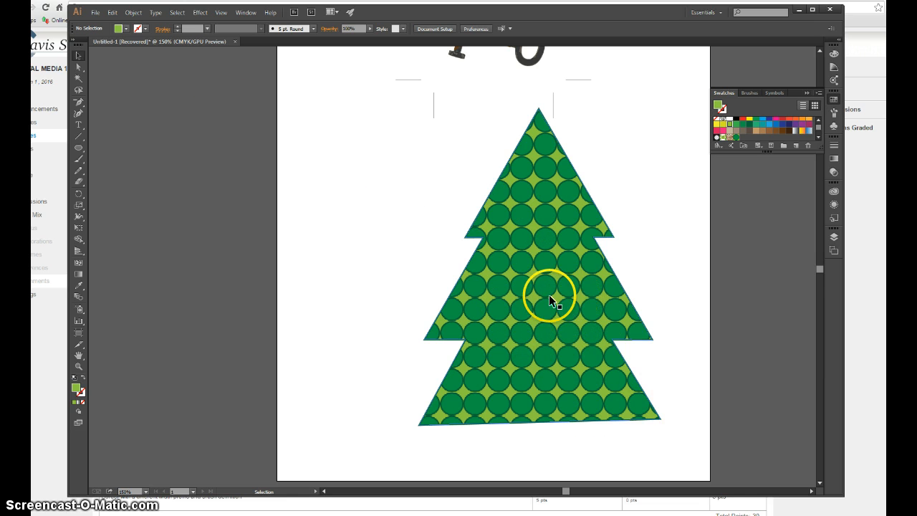
Apply the Crop Marks effect to the tree.
left_click(536, 208)
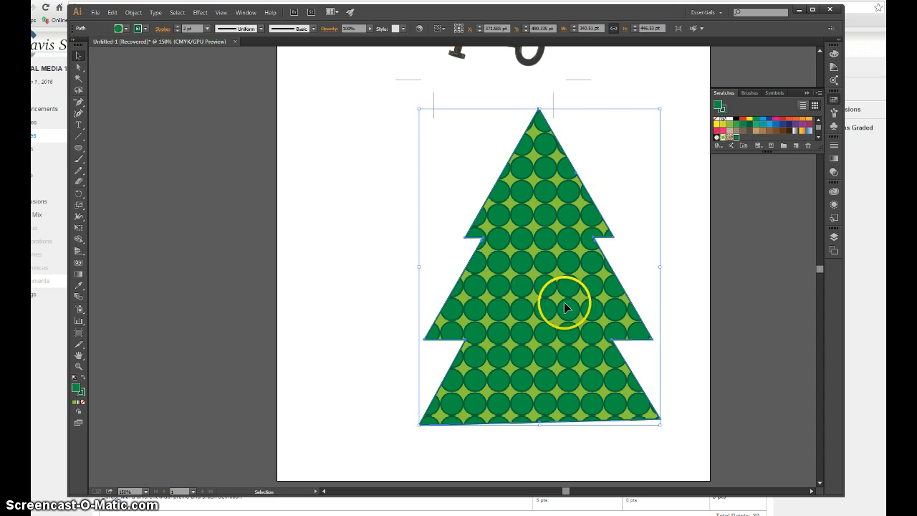
left_click(201, 13)
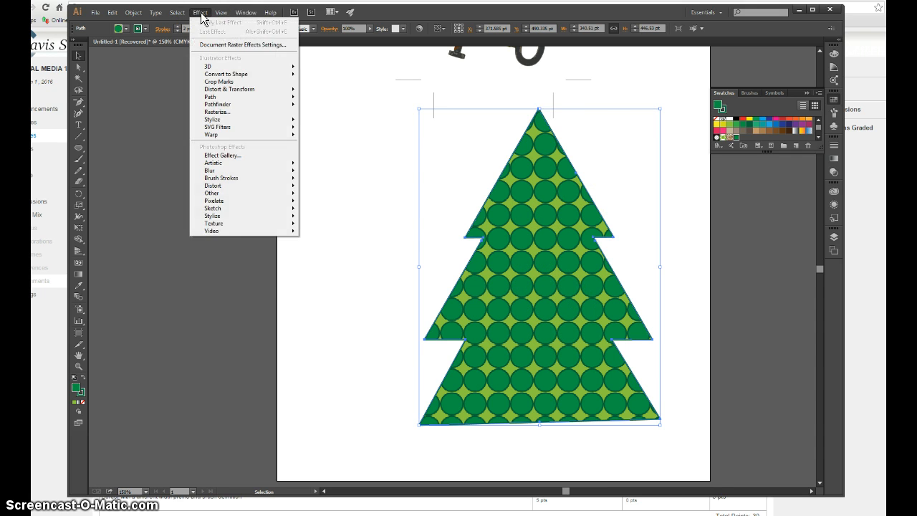
left_click(221, 83)
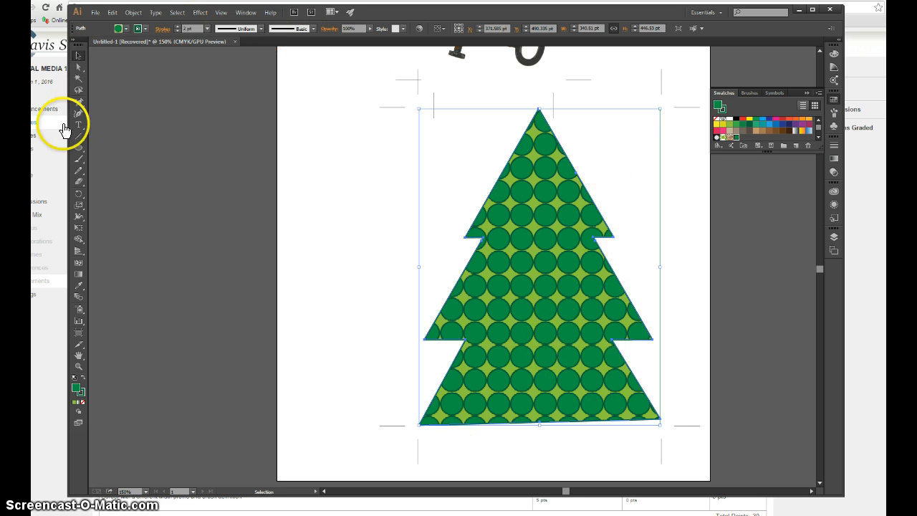
Draw a trunk rectangle about 49 pt wide and 56 pt high below the middle of the tree's base.
left_click(79, 150)
left_click(112, 148)
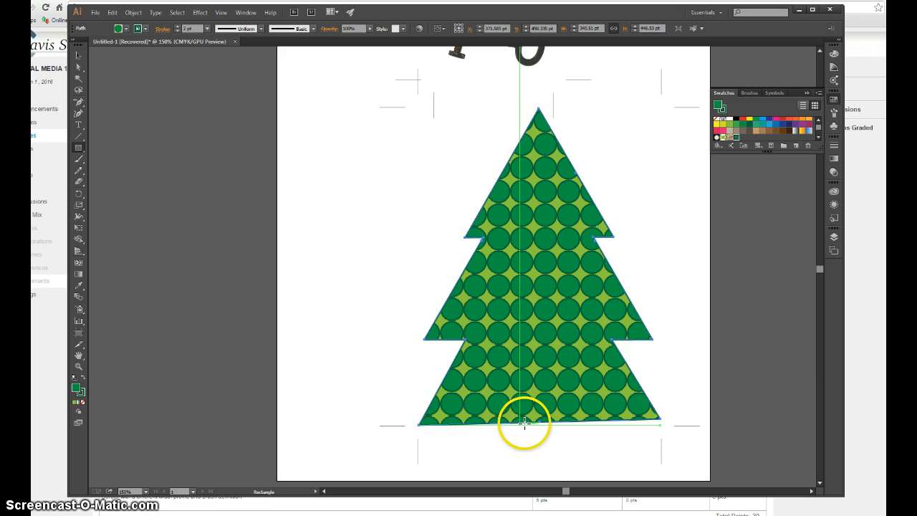
left_click_drag(540, 436, 562, 464)
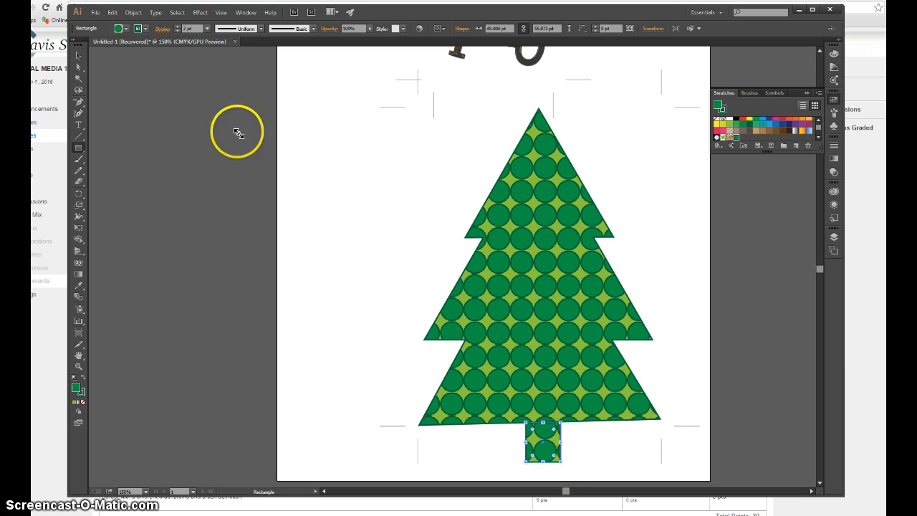
Set both the fill and the stroke of the trunk rectangle to the dark brown swatch.
left_click(119, 28)
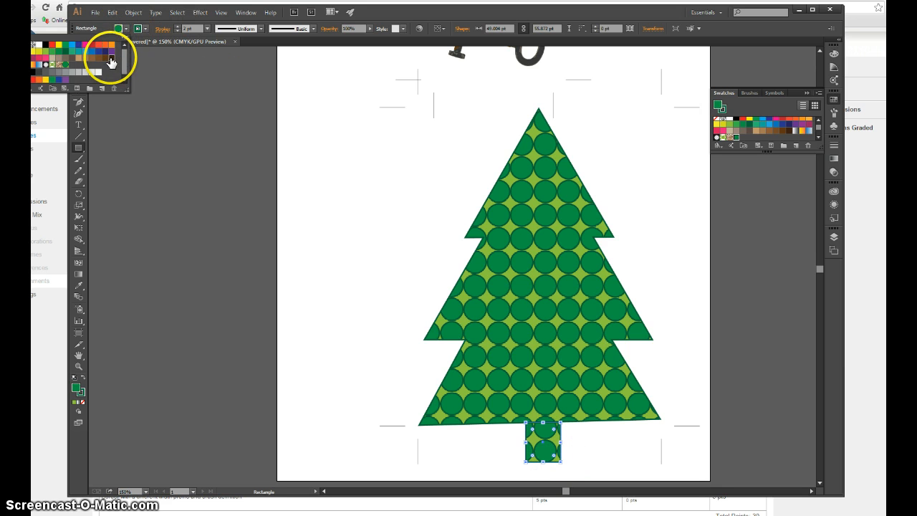
left_click(111, 61)
left_click(146, 29)
left_click(146, 29)
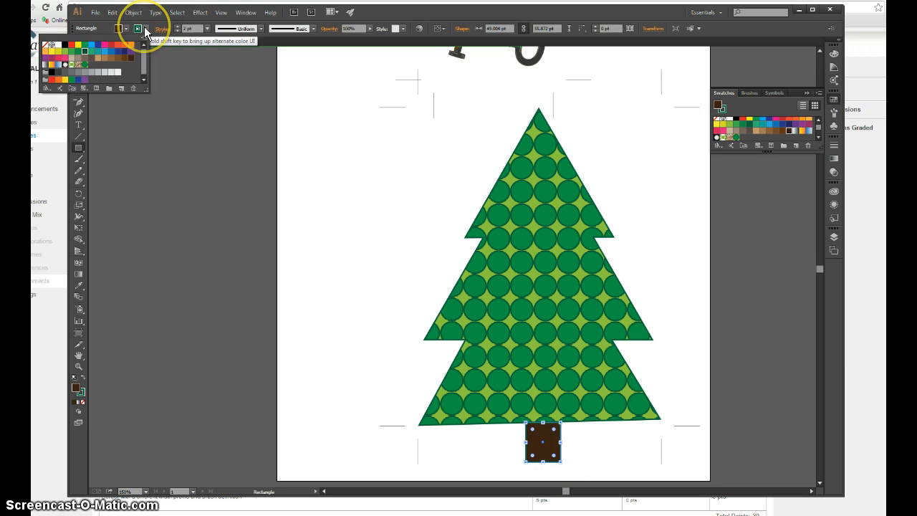
left_click(131, 58)
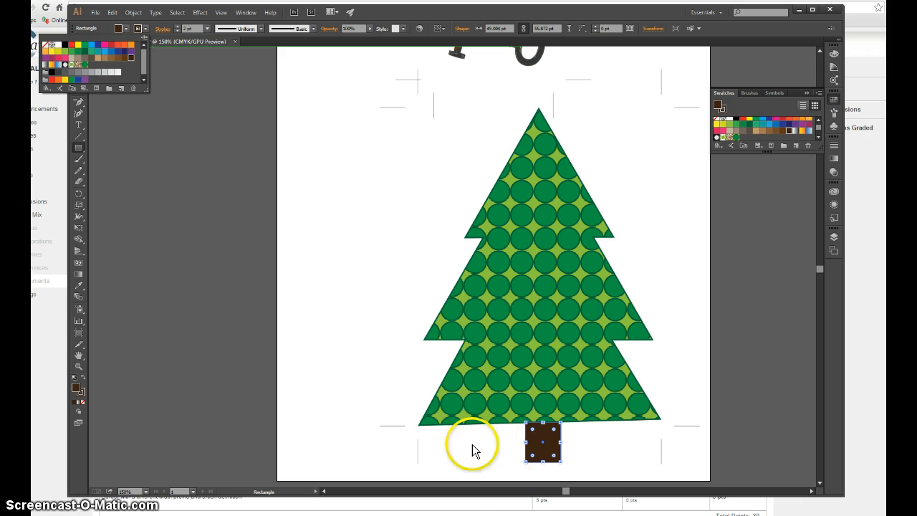
Open the Artistic_ChalkCharcoalPencil brush library for the trunk's stroke.
left_click(313, 28)
scroll(309, 67, "down", 3)
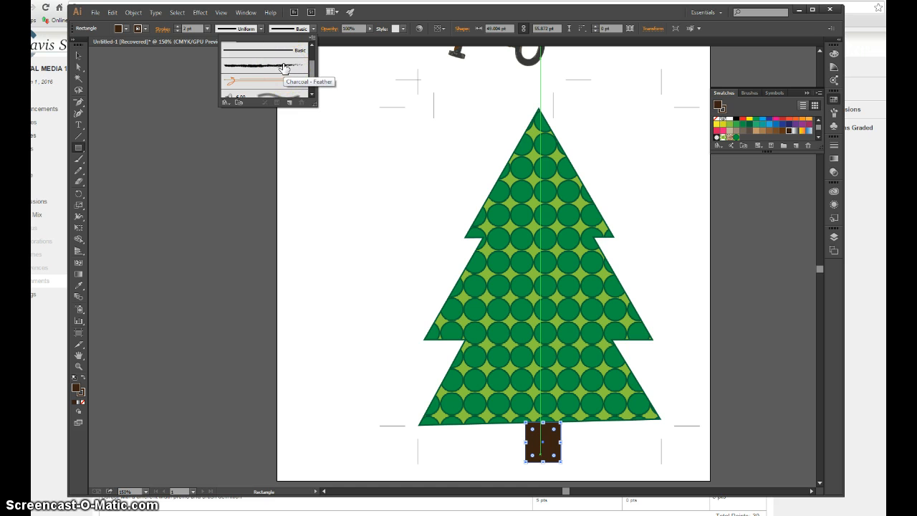
mouse_move(284, 68)
left_mouse_down()
mouse_move(287, 78)
mouse_move(260, 55)
mouse_move(268, 65)
mouse_move(226, 94)
mouse_move(256, 143)
mouse_move(338, 139)
mouse_move(376, 148)
left_mouse_up()
left_click(222, 102)
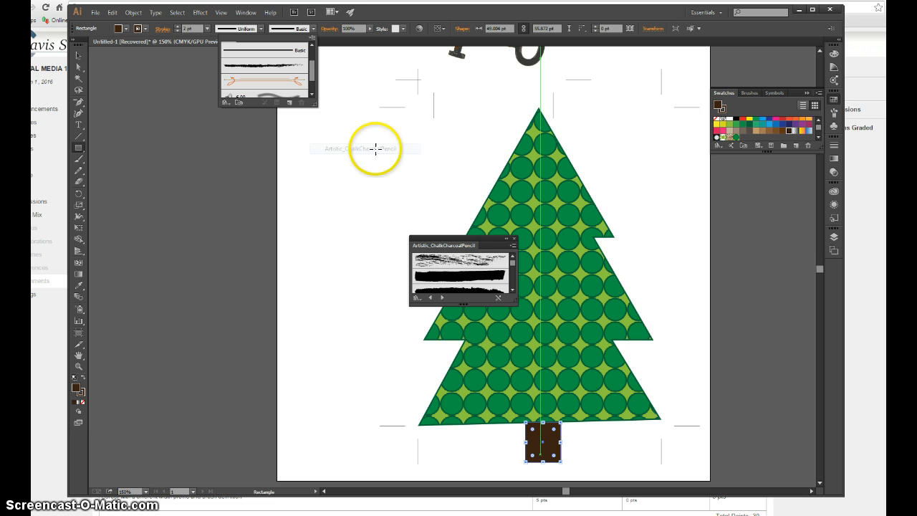
Try several rough-edged brushes from the chalk and charcoal library on the trunk's stroke.
left_click(469, 278)
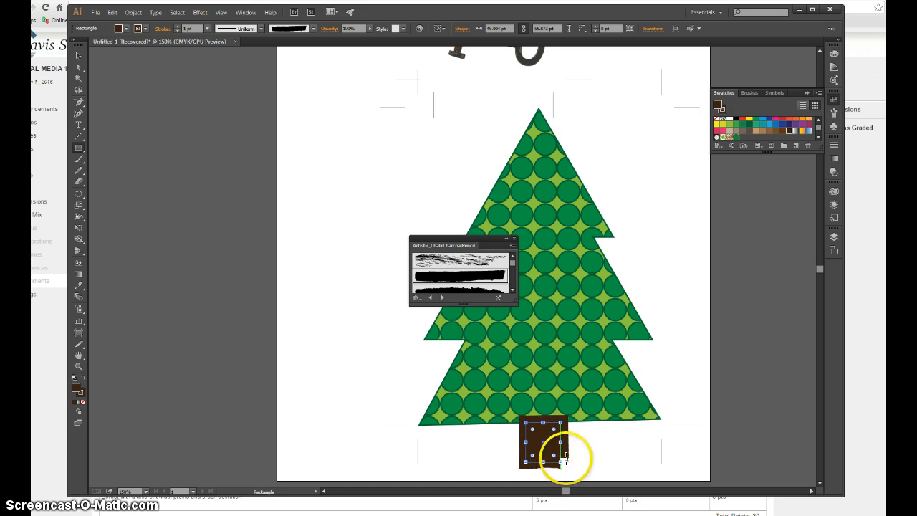
left_click(472, 291)
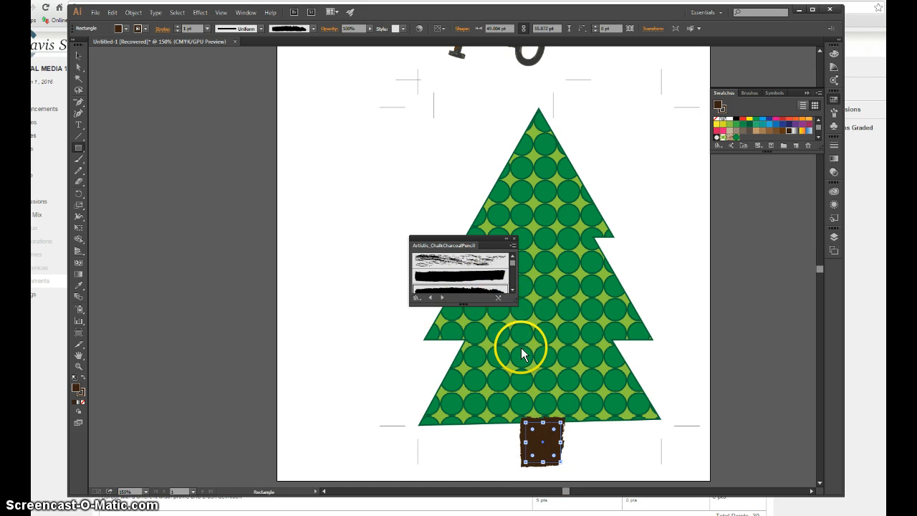
left_click(511, 290)
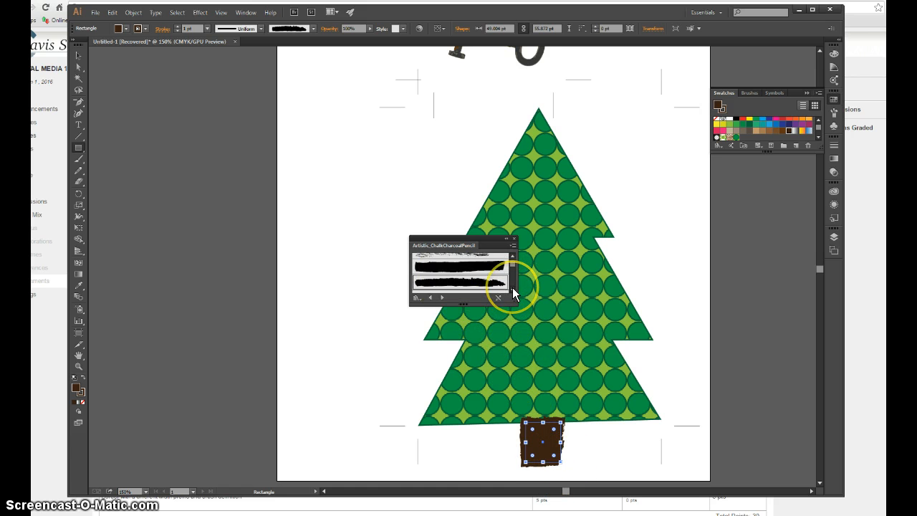
left_click(512, 287)
left_click(512, 288)
left_click(512, 287)
left_click(464, 274)
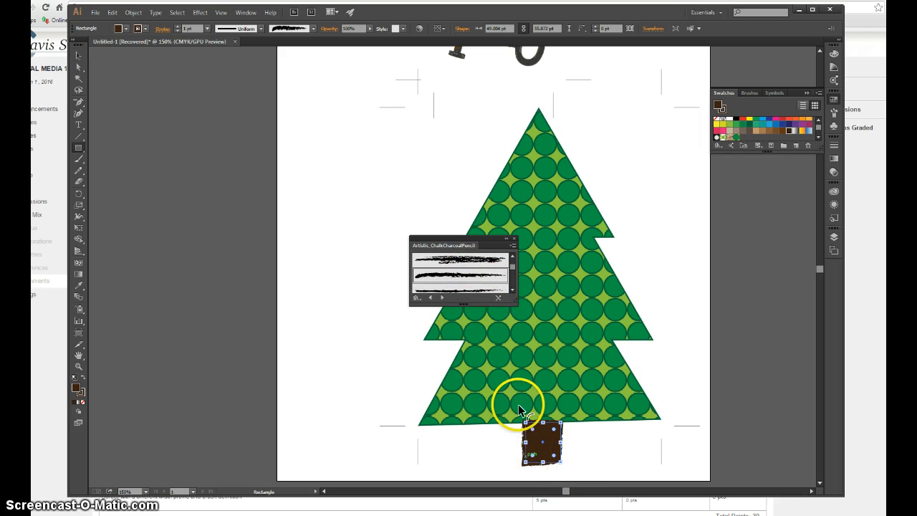
Apply the Charcoal - Rounded brush to the trunk's stroke, close the brush library and deselect the trunk.
left_click_drag(512, 268, 511, 279)
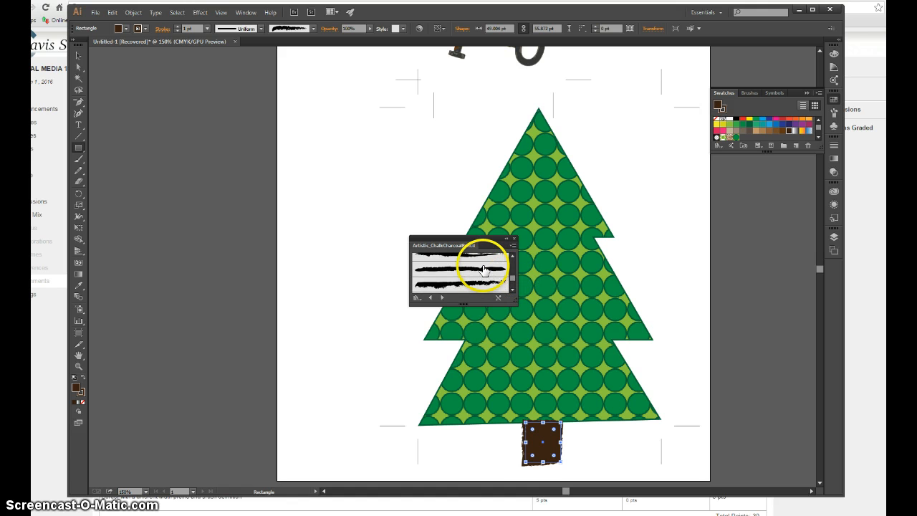
left_click(483, 269)
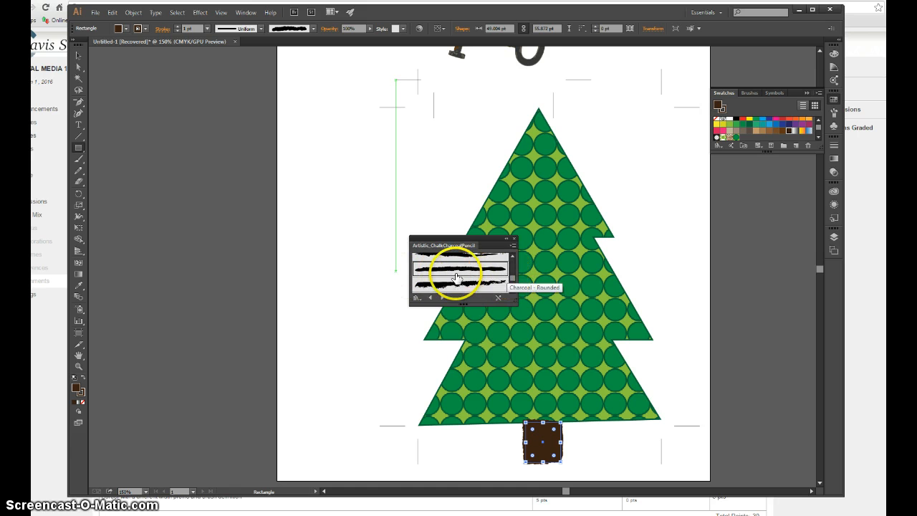
left_click(513, 238)
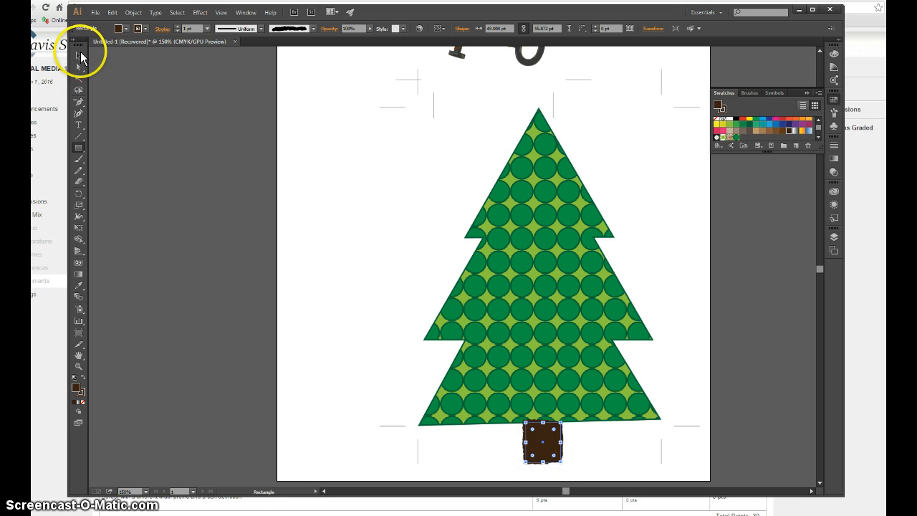
left_click(78, 55)
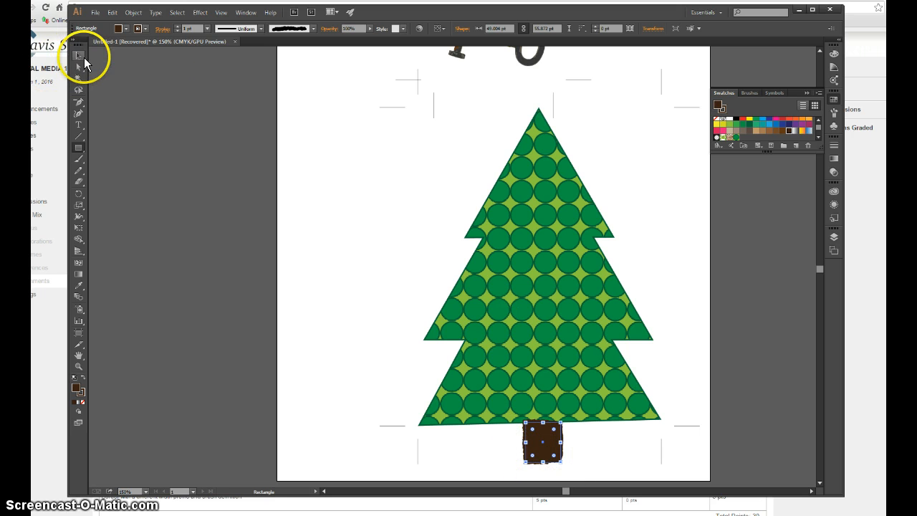
left_click(368, 233)
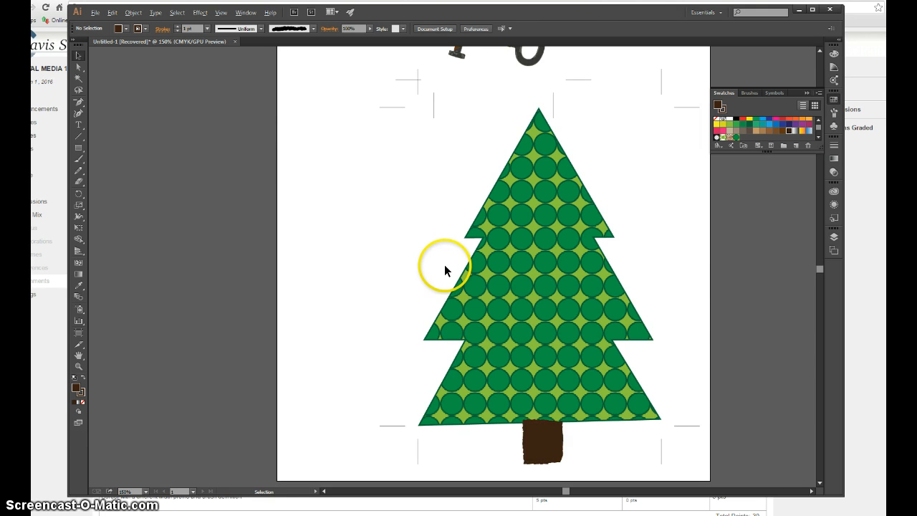
Draw a rectangle about 592 by 771 pt just inside the edges of the whole page.
key("ctrl+minus")
left_click_drag(427, 196, 425, 235)
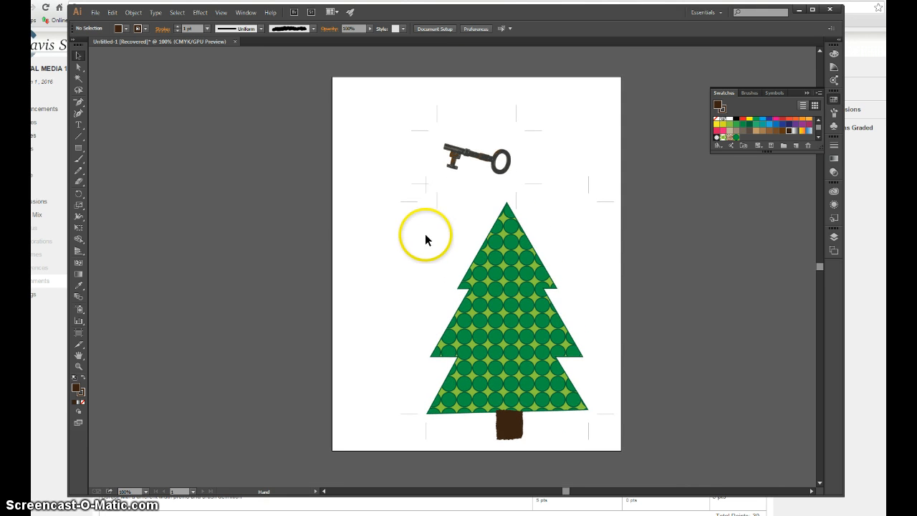
left_click_drag(78, 147, 130, 149)
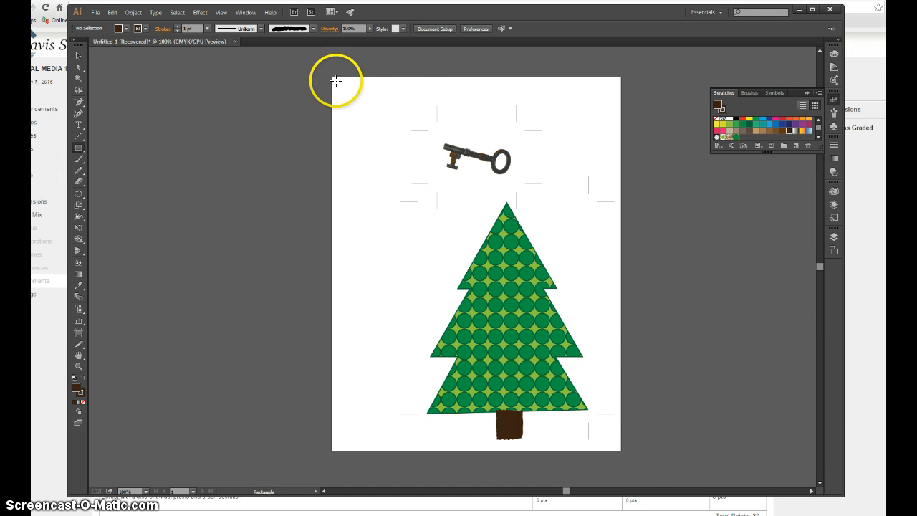
left_click_drag(336, 81, 616, 445)
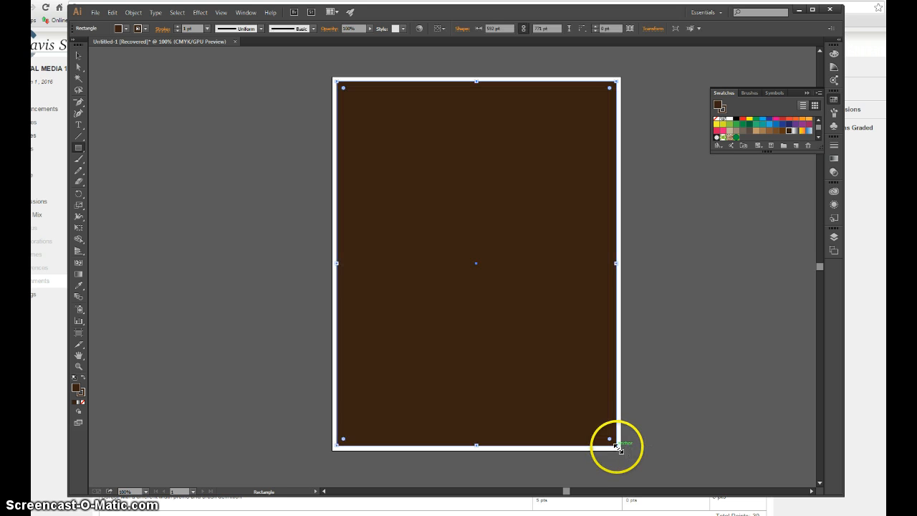
Remove the fill from the page border rectangle and set its stroke weight to 10 pt.
left_click(123, 31)
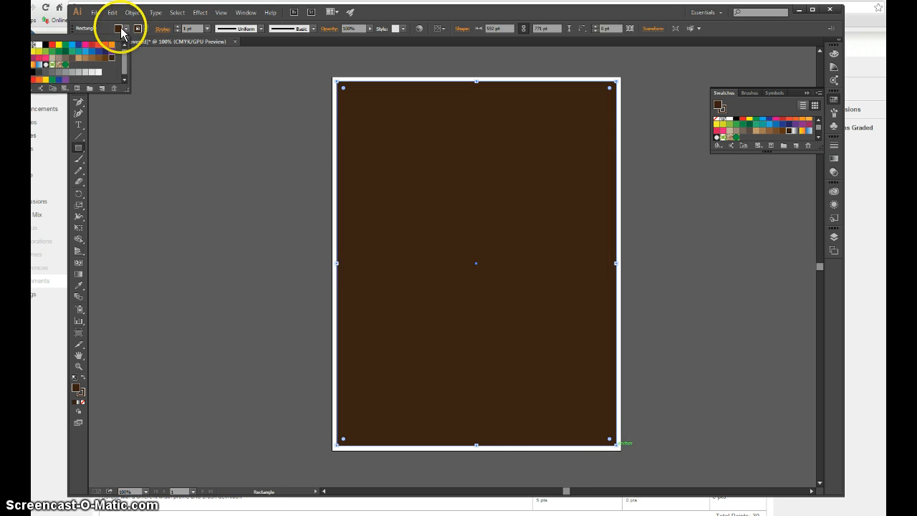
left_click(33, 45)
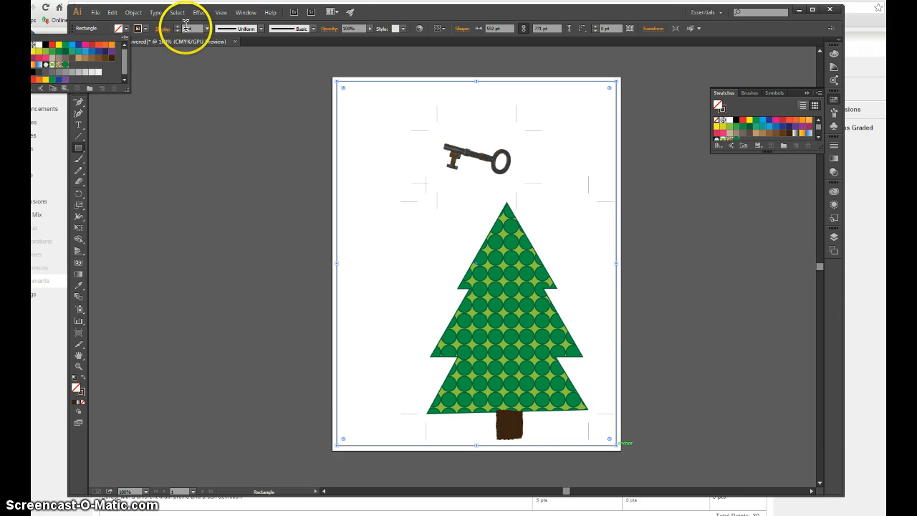
left_click(188, 30)
left_click(189, 29)
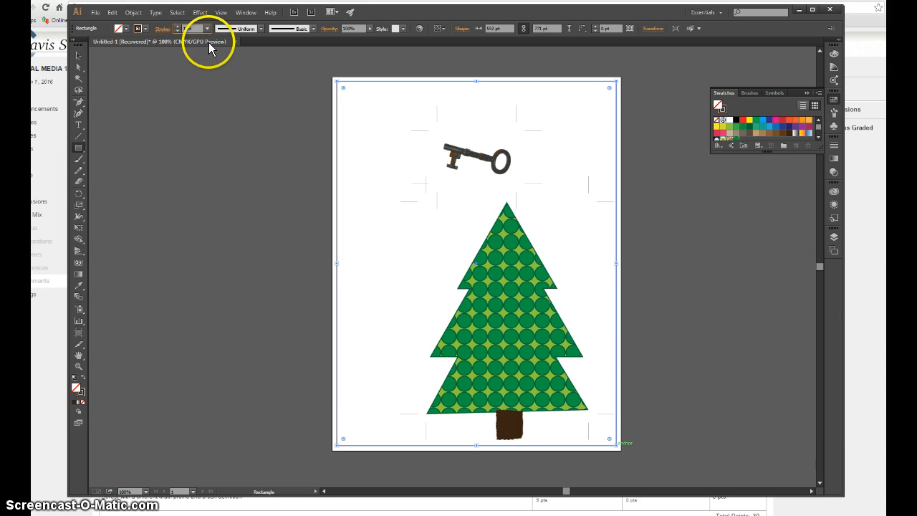
type("0")
key("Return")
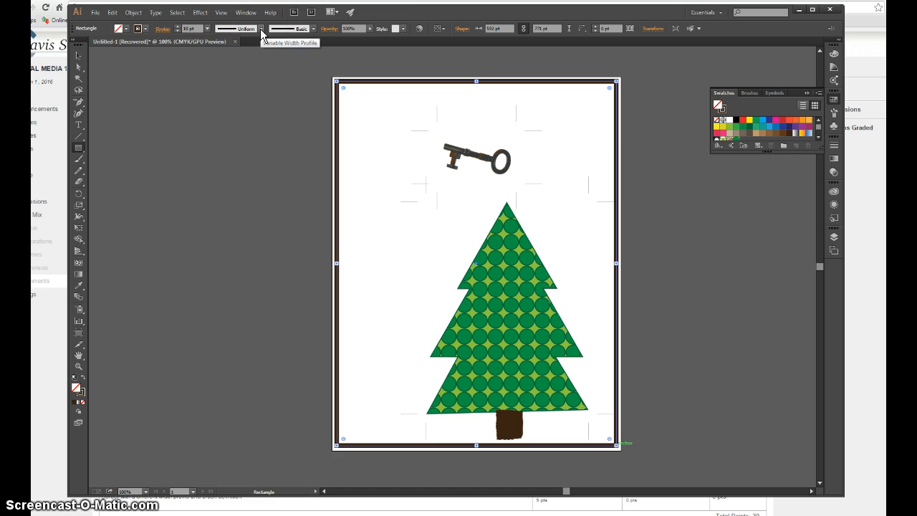
Try the single-bulge and double-bulge variable width profiles on the border rectangle's stroke.
left_click(262, 28)
left_click(261, 29)
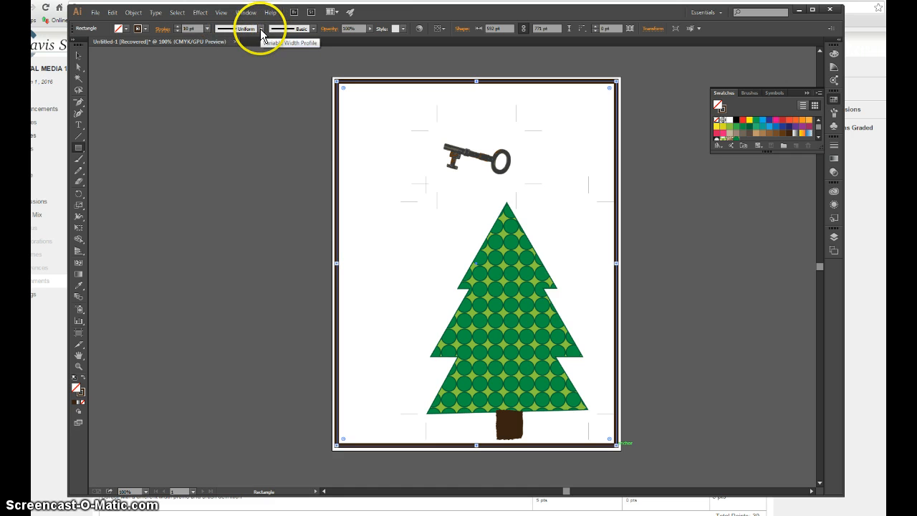
left_click(261, 29)
left_click(237, 60)
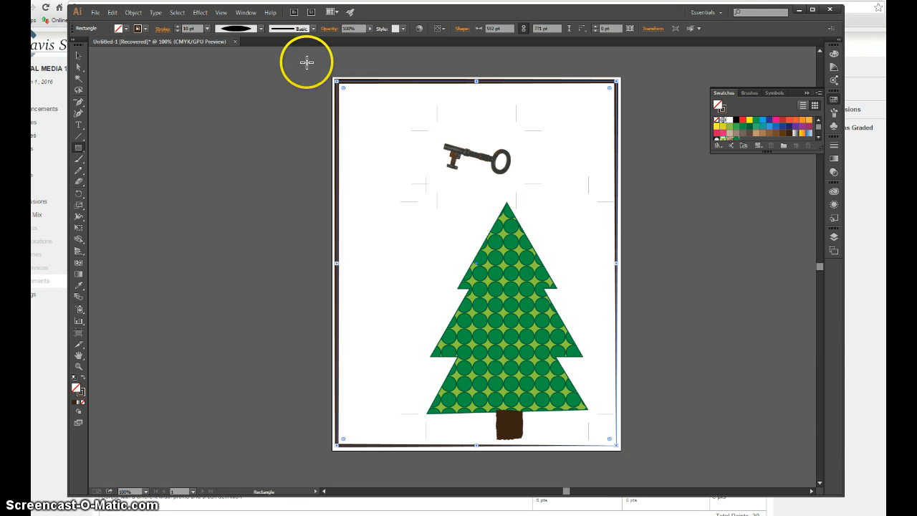
left_click(253, 28)
left_click(229, 72)
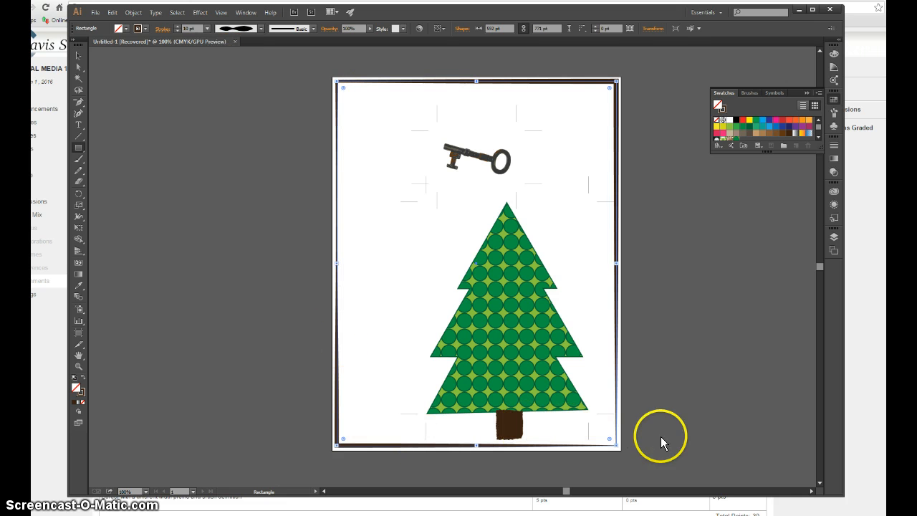
Compare rough brush definitions on the border's stroke and apply Chalk - Round.
left_click(313, 28)
left_click(286, 77)
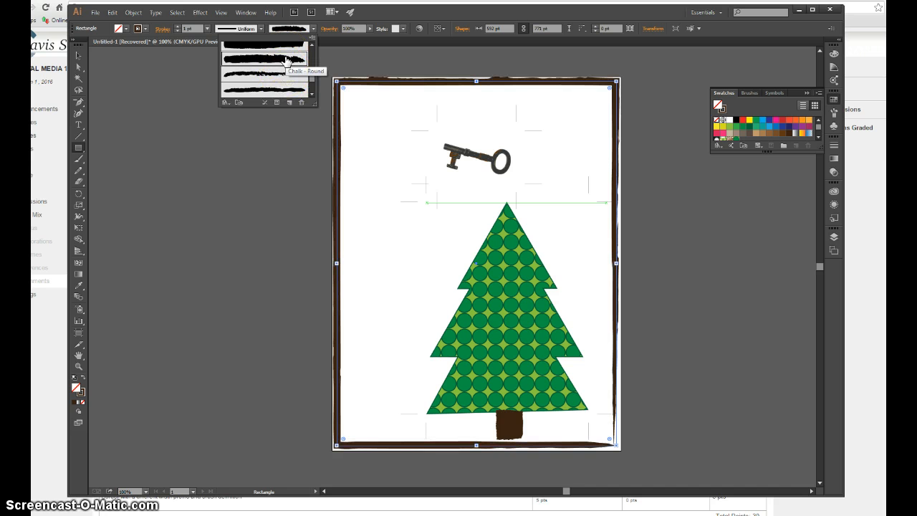
left_click(289, 91)
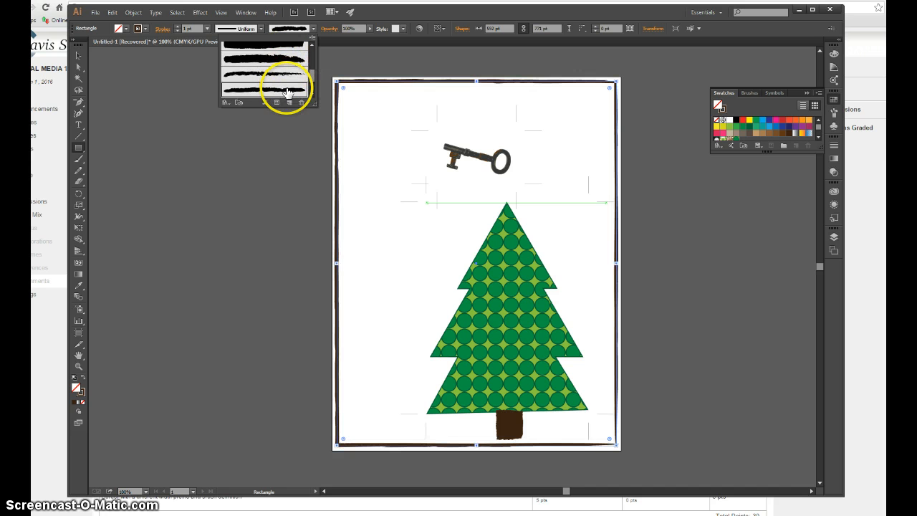
left_click(281, 58)
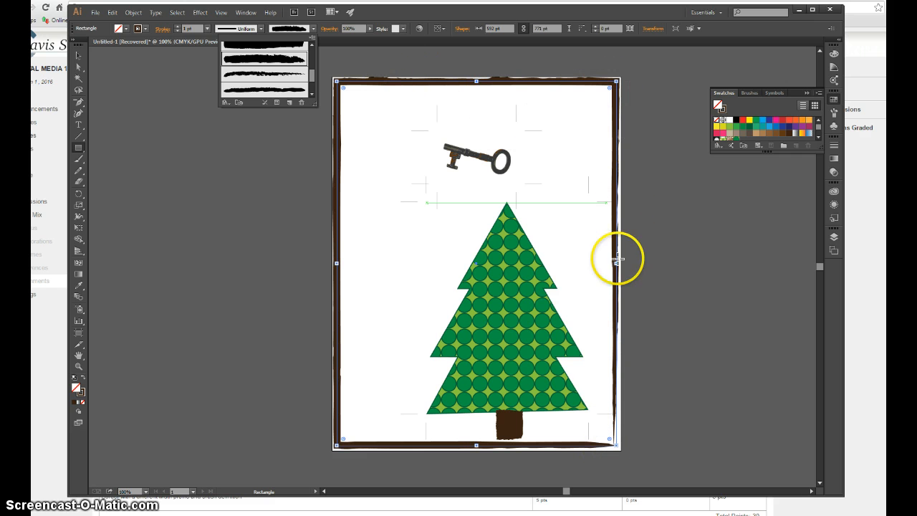
left_click(313, 29)
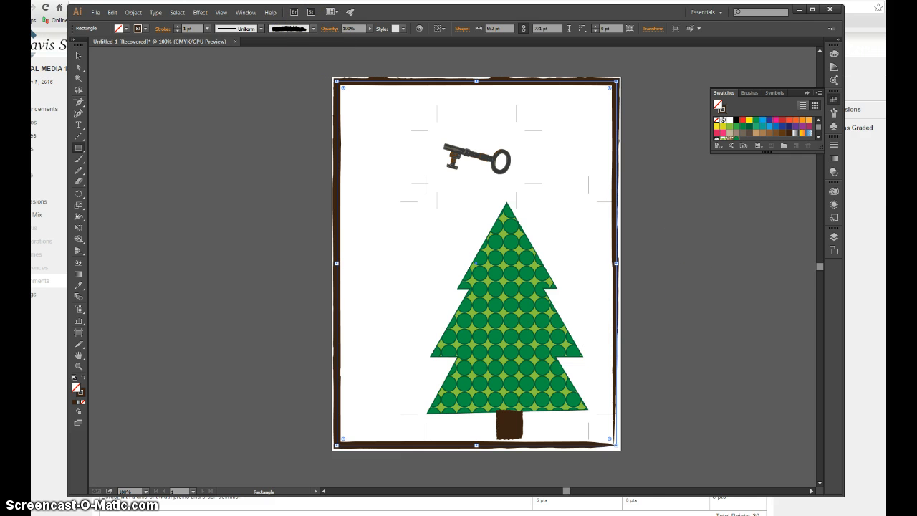
Switch to the browser to check the assignment's grading criteria, and return to Illustrator.
key("alt+Tab")
scroll(182, 453, "down", 2)
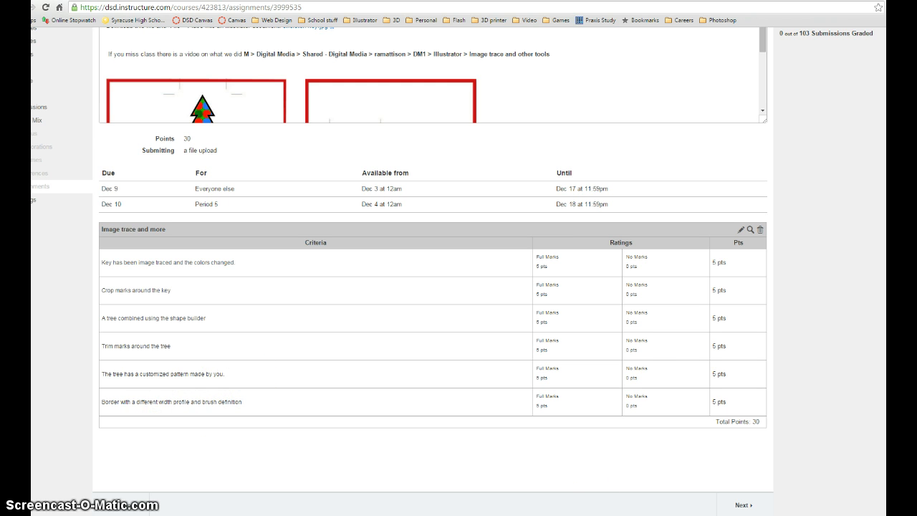
key("alt+Tab")
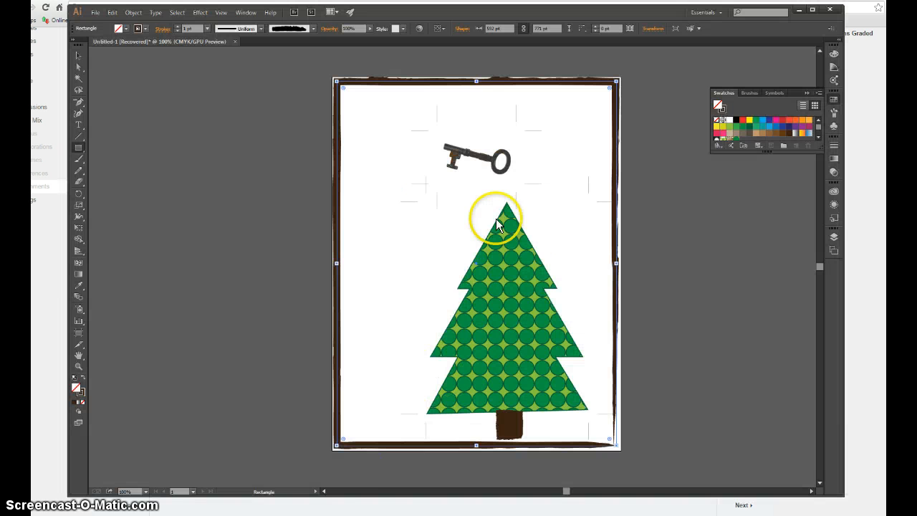
Set up an export of the page as JPEG with Use Artboards enabled for all artboards, and cancel it.
left_click(95, 14)
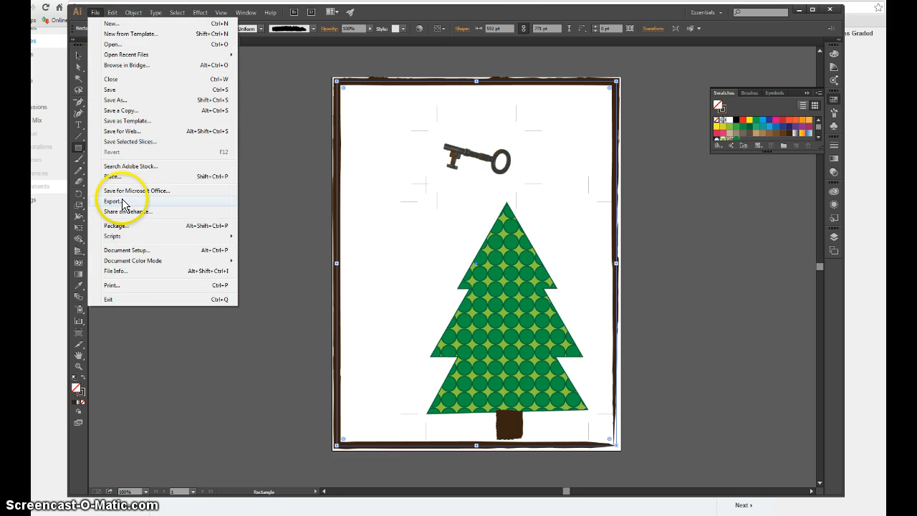
left_click(123, 205)
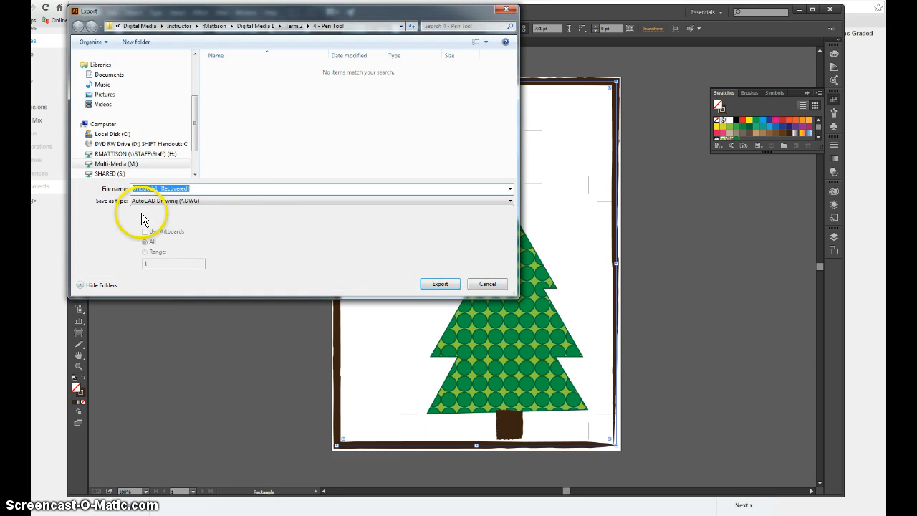
left_click(259, 204)
left_click(148, 254)
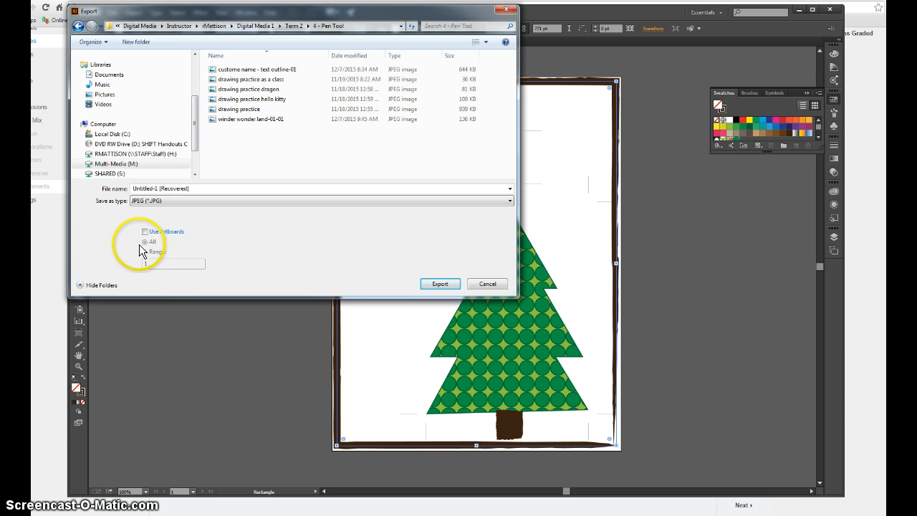
left_click(144, 232)
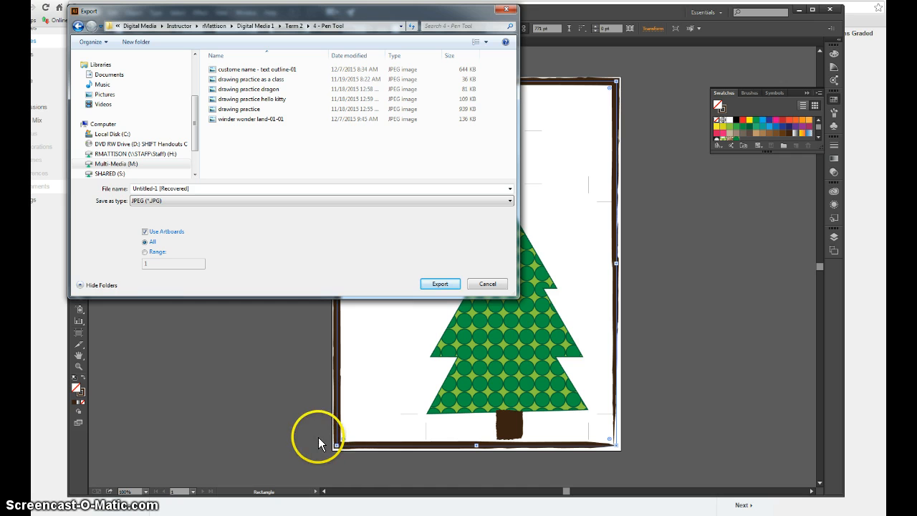
left_click(487, 284)
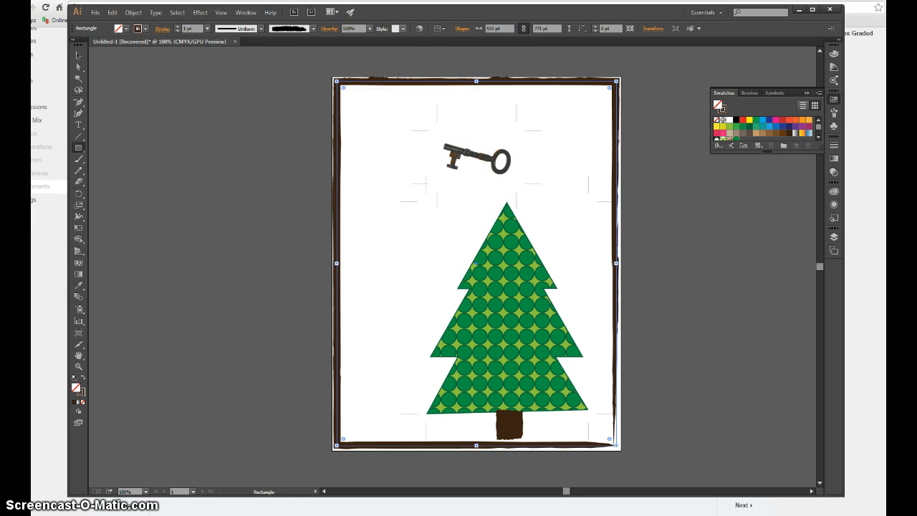
Switch to the browser and view the instructions at the start of the Canvas assignment page.
left_click(273, 3)
scroll(223, 216, "up", 2)
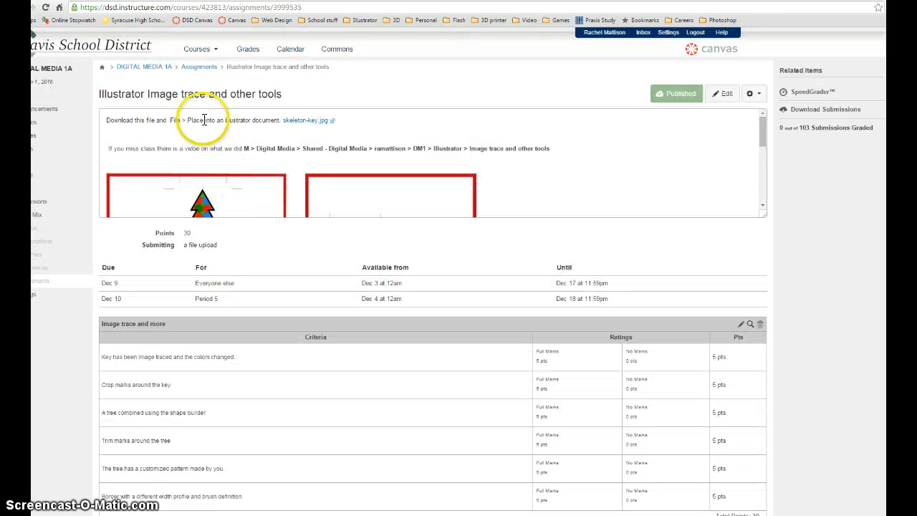